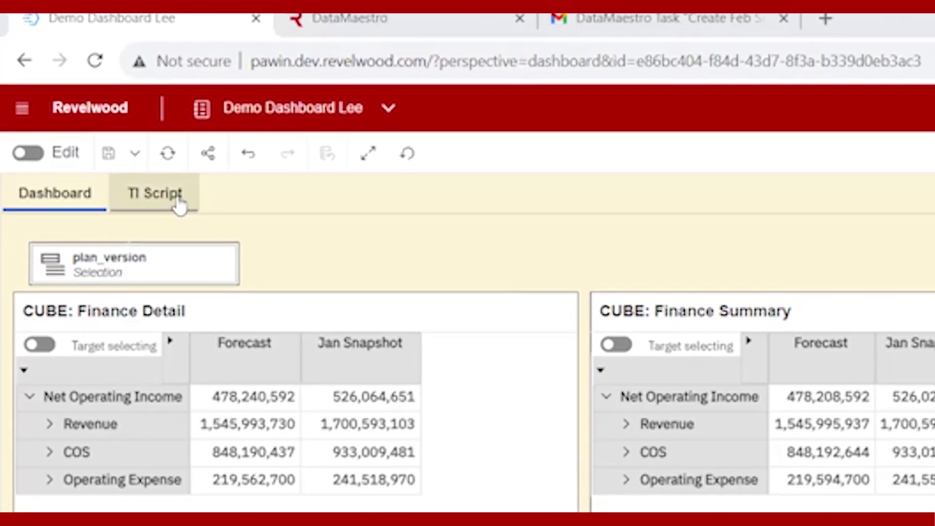
Examine the prolog script of the Copy to Budget process and return to the dashboard of cube views
left_click(179, 206)
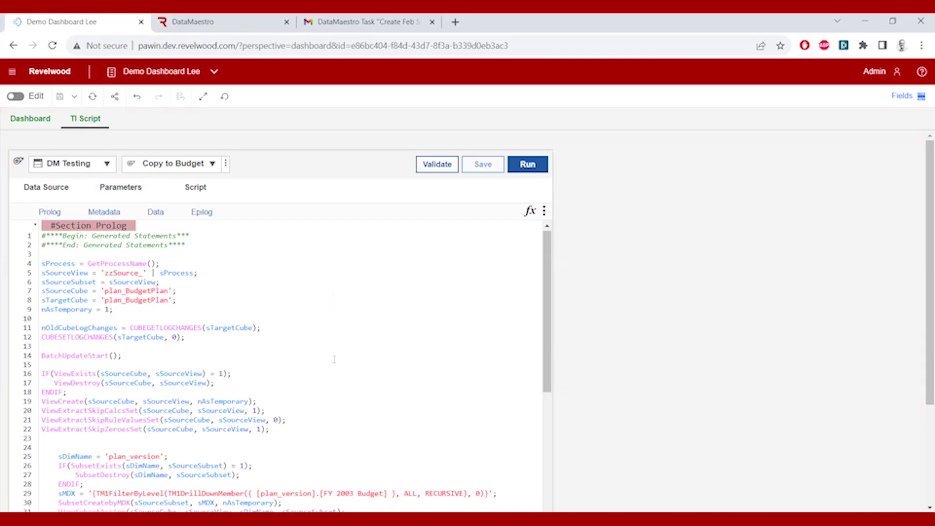
left_click(31, 122)
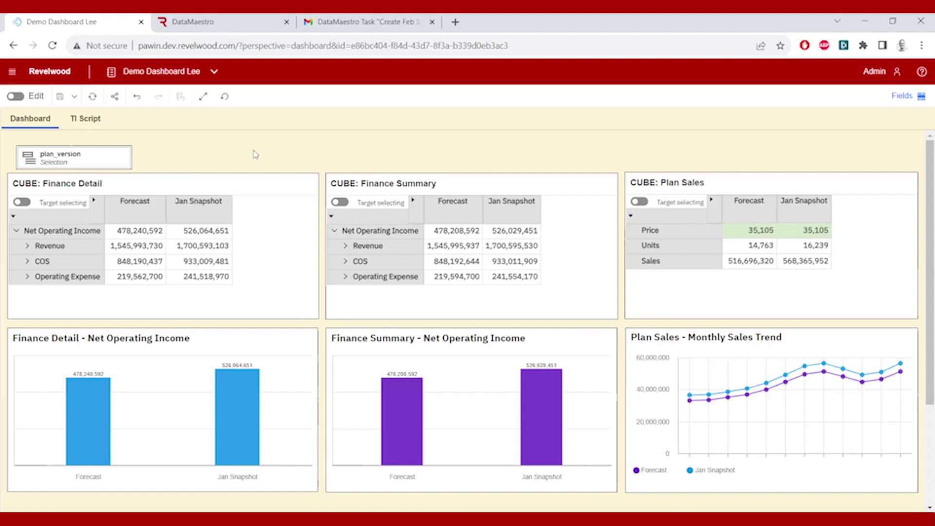
Switch to DataMaestro and add a new task with the task type Copy
left_click(231, 28)
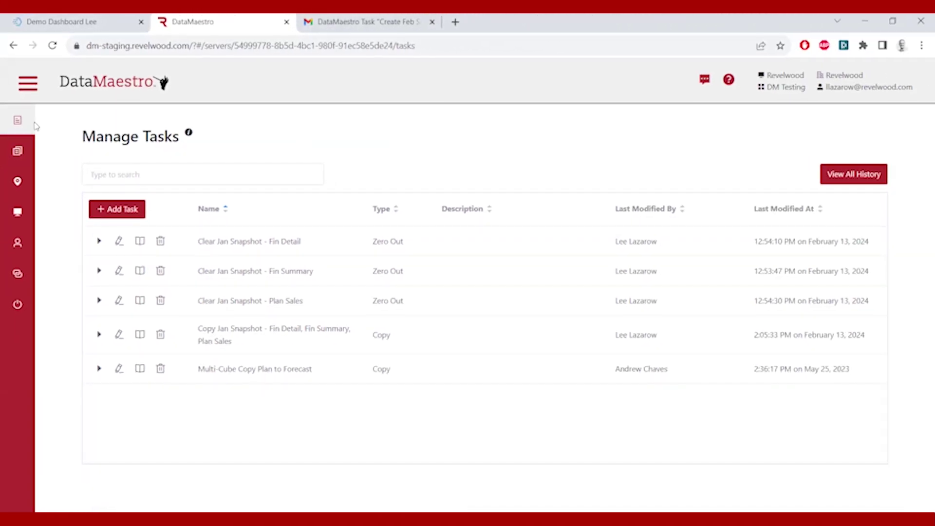
left_click(116, 213)
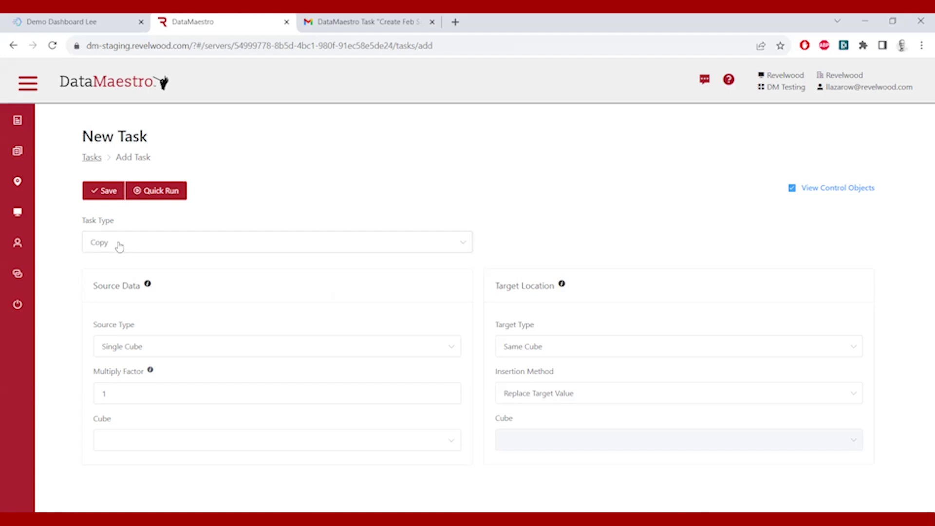
left_click(298, 247)
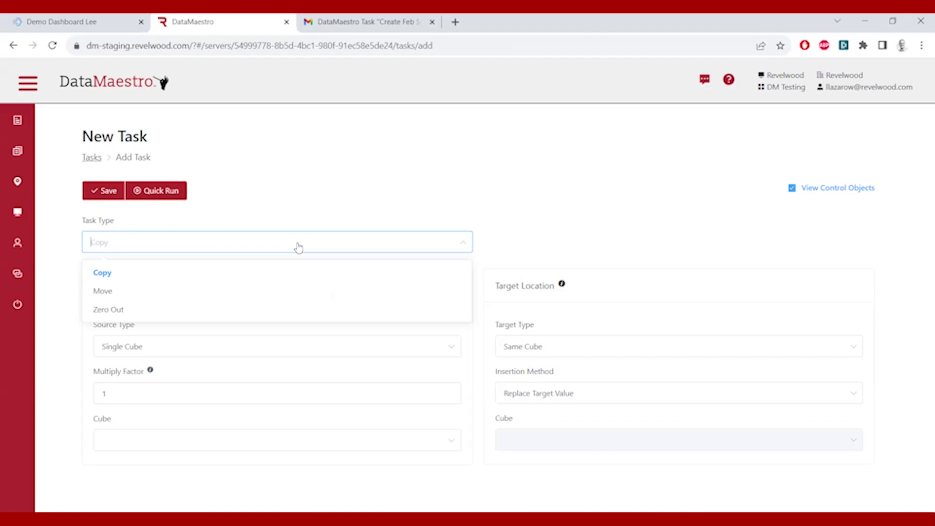
left_click(159, 271)
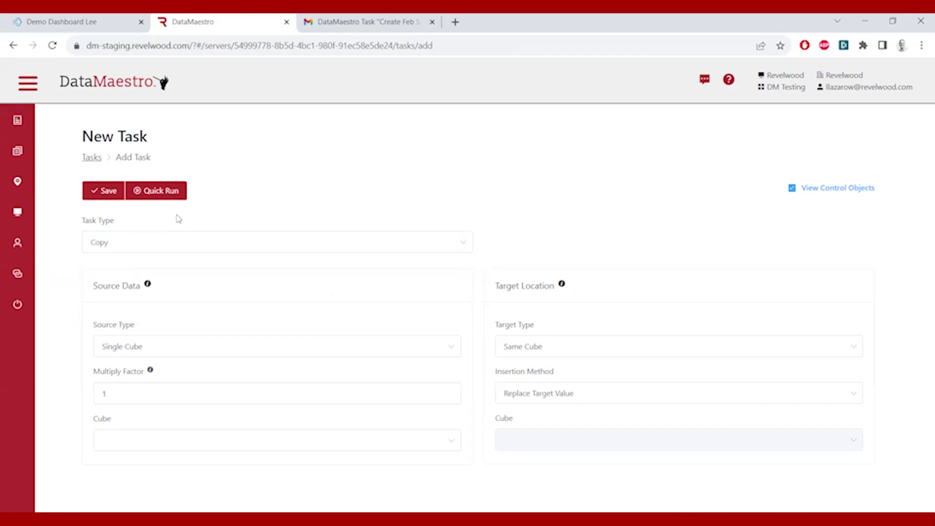
Keep Single Cube as the source type, check the cubes on the dashboard, and choose Finance_Detail as the source cube
mouse_move(100, 299)
left_click(165, 348)
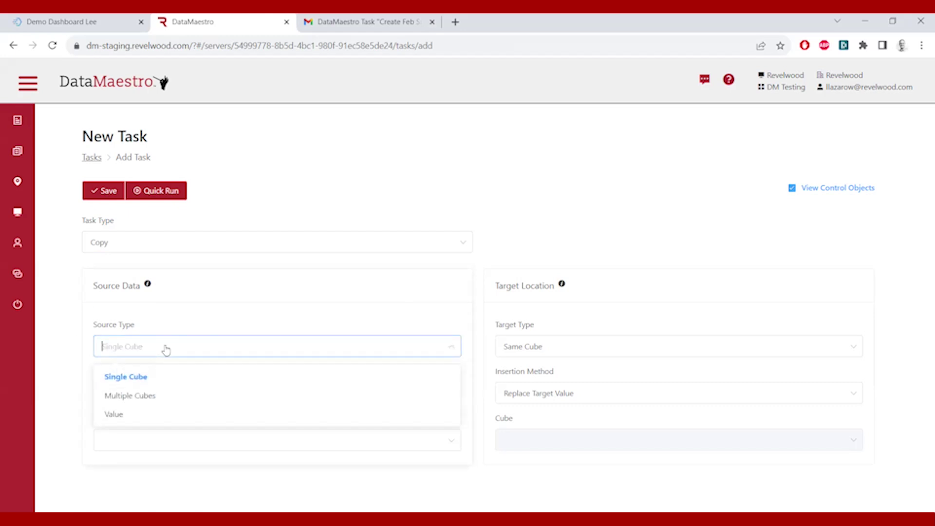
left_click(66, 323)
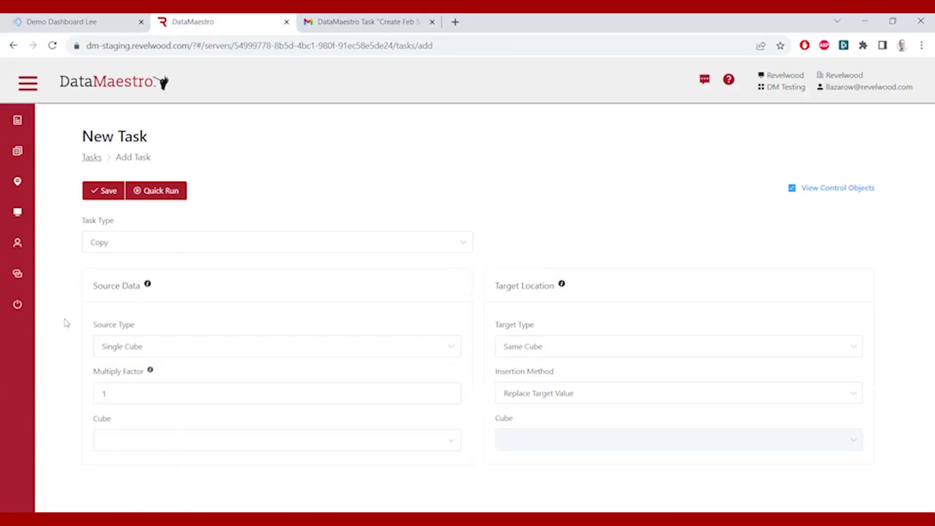
left_click(107, 22)
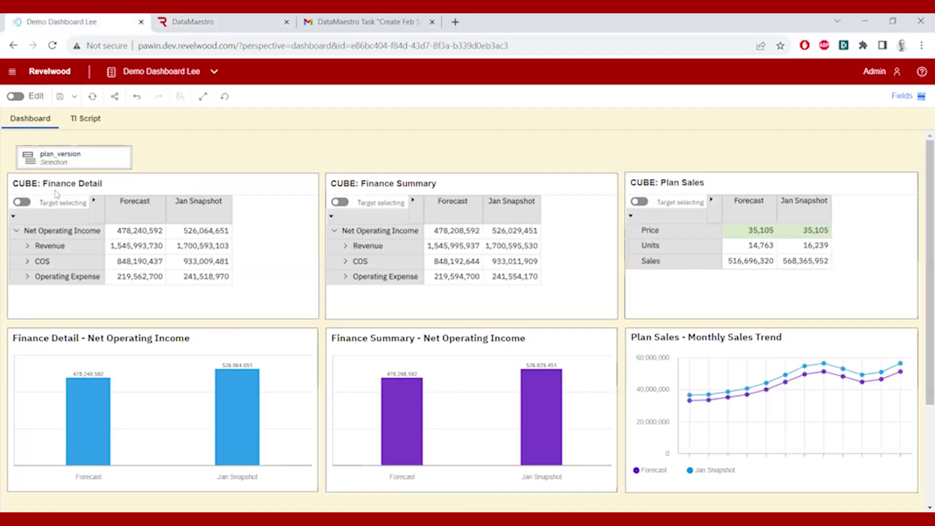
left_click(201, 28)
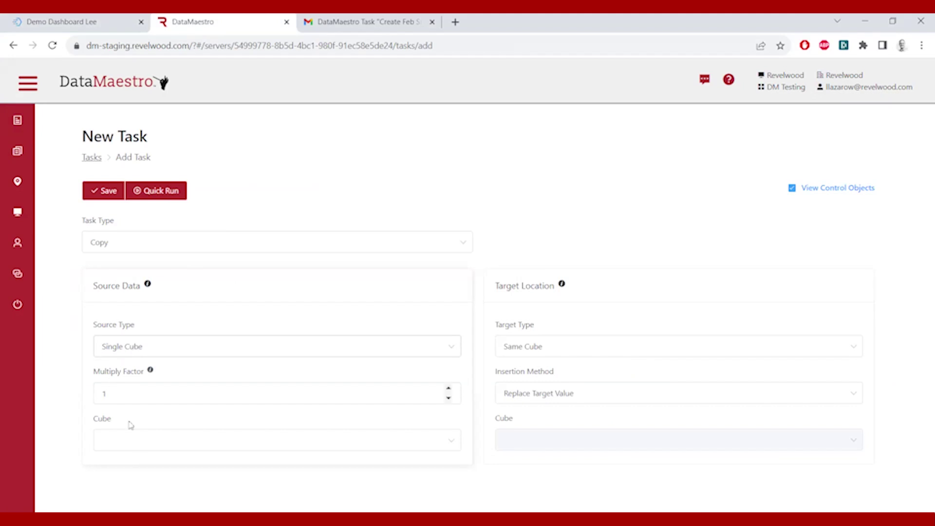
left_click(141, 447)
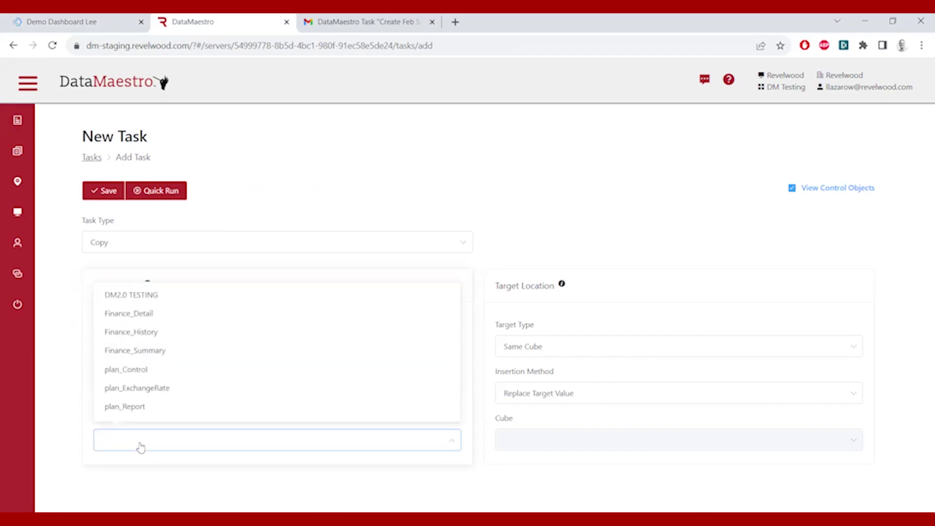
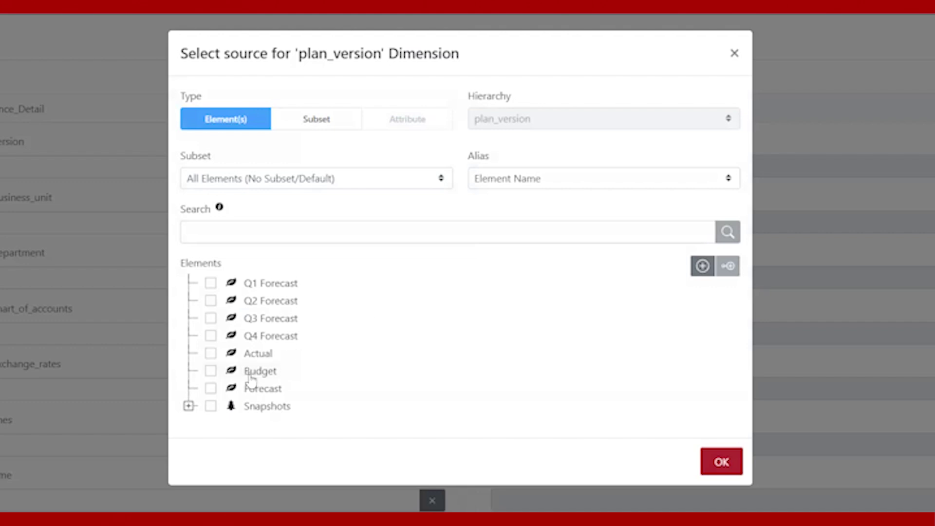
Set the source of the plan_version dimension to the Forecast element only
left_click(211, 388)
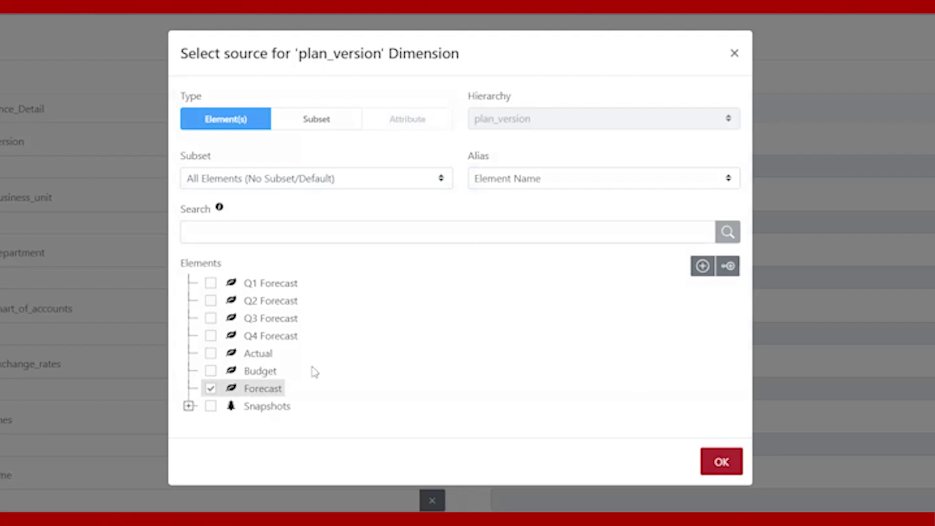
left_click(210, 372)
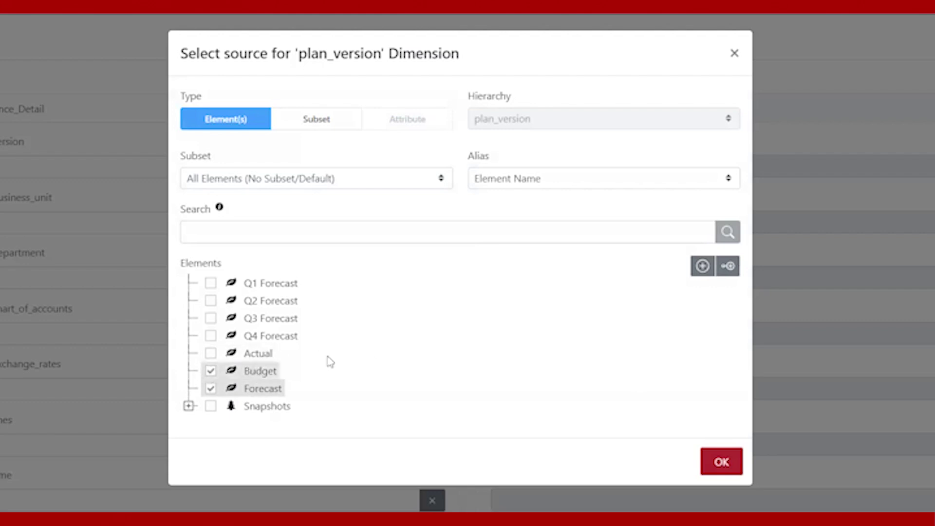
left_click(210, 372)
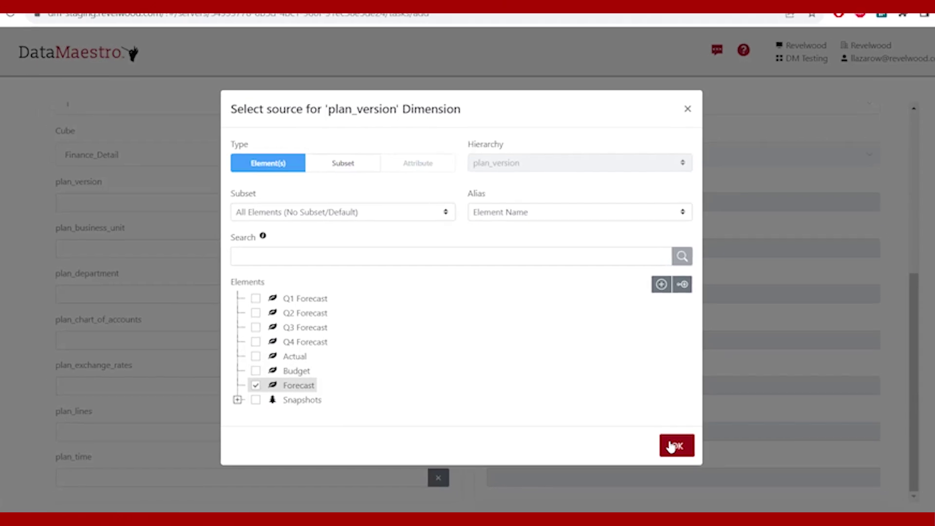
left_click(672, 446)
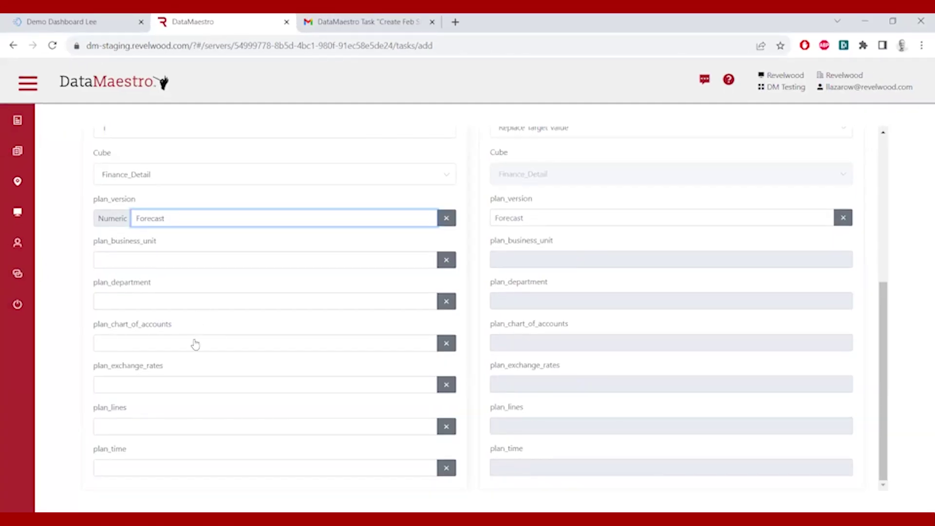
Review the target type and insertion method options, keeping Same Cube and Replace Target Value
scroll(296, 323, "up", 5)
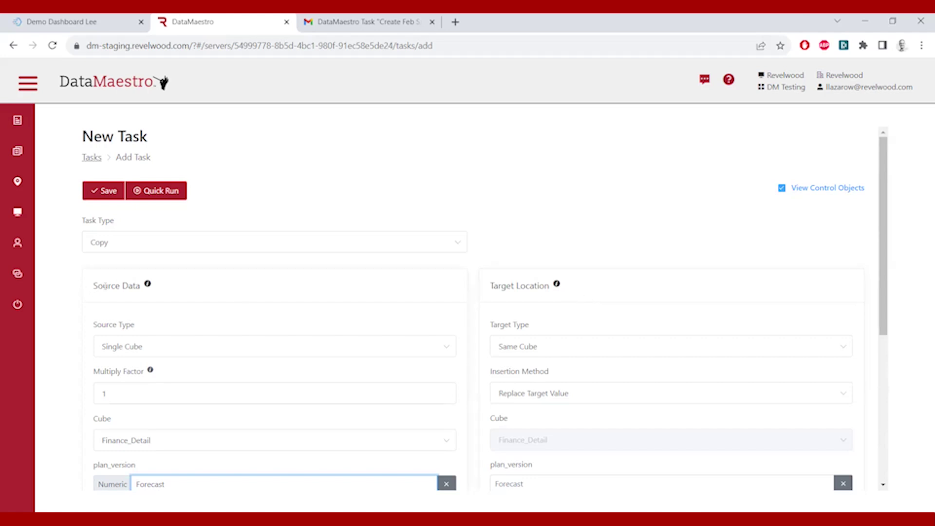
scroll(614, 261, "down", 2)
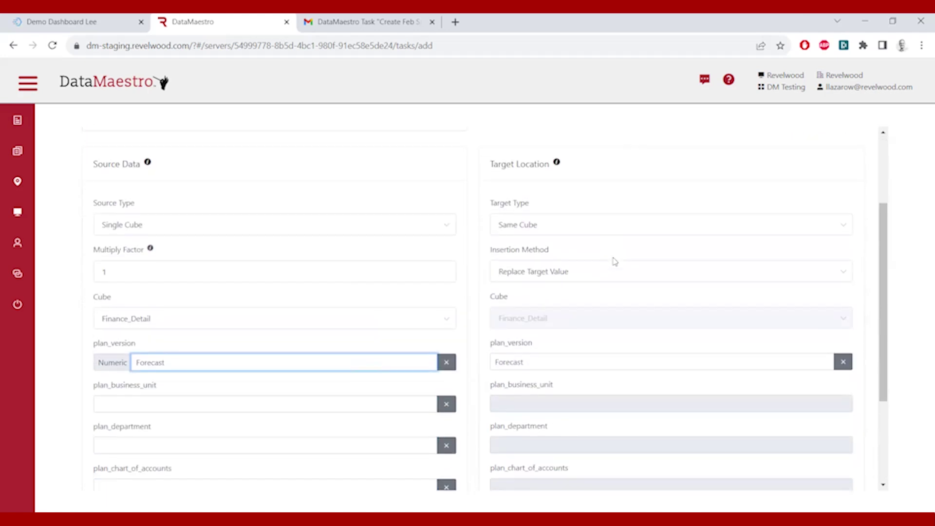
left_click(557, 229)
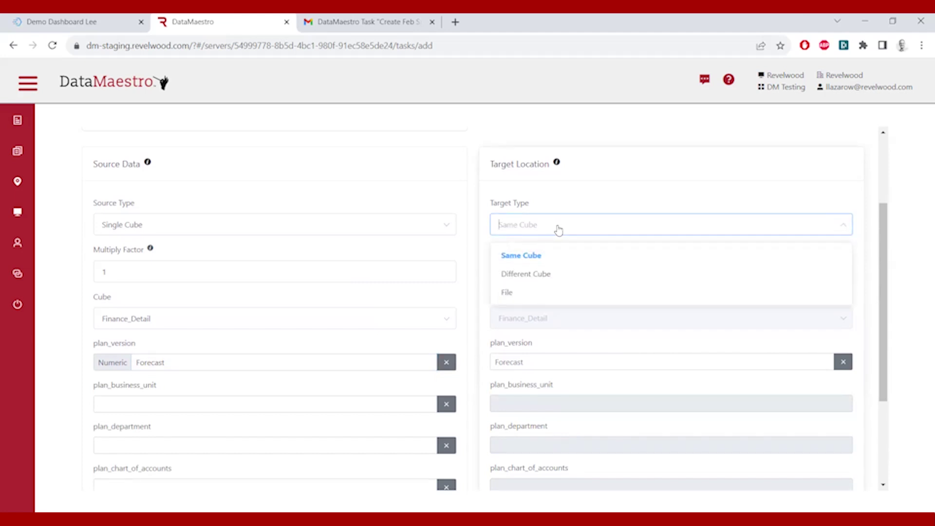
left_click(486, 238)
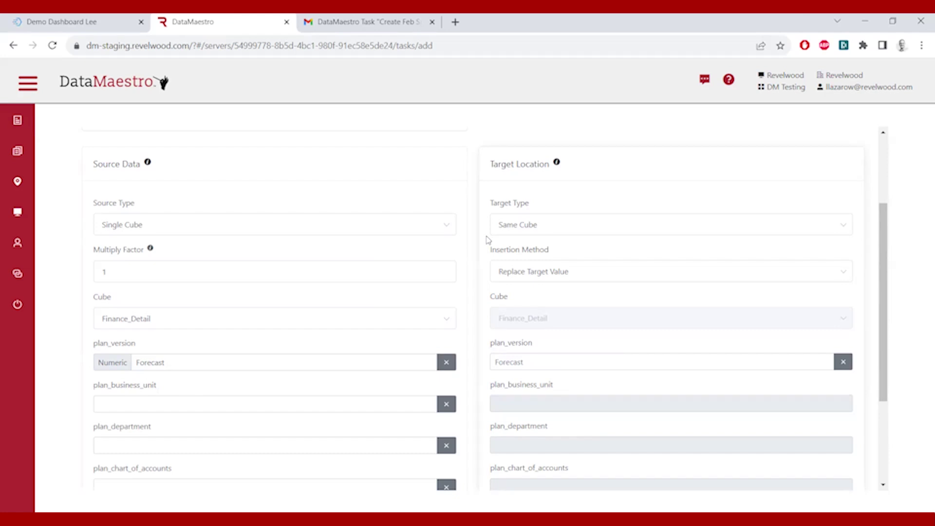
left_click(589, 271)
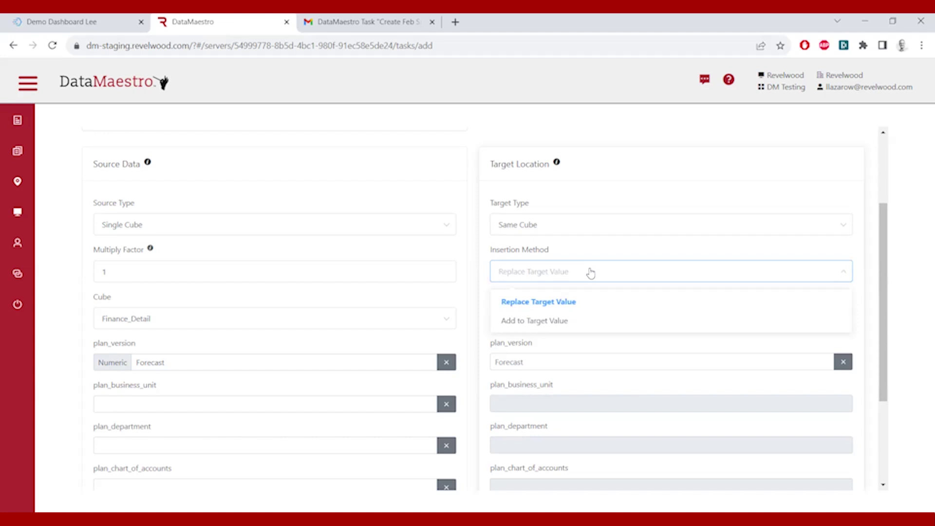
left_click(485, 279)
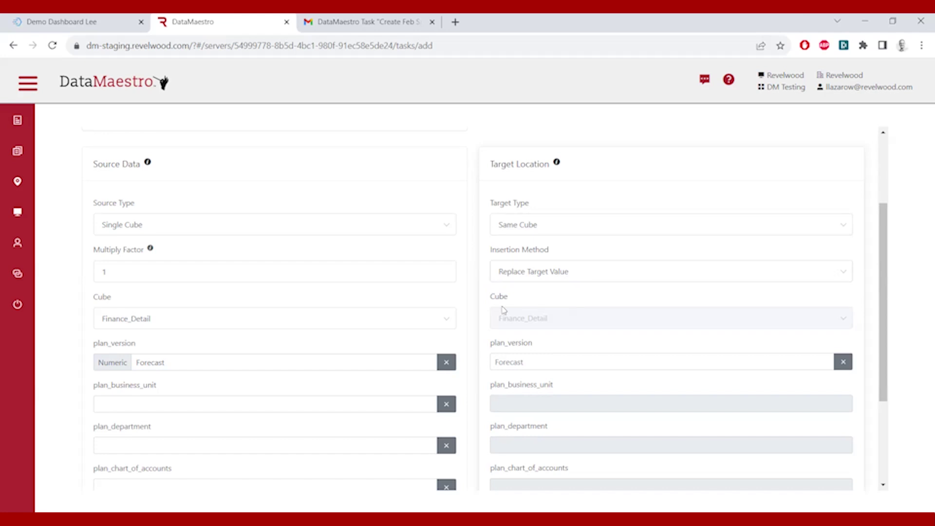
In the target selection for plan_version, create a child element named "Feb Snapshot" under Snapshots
scroll(488, 322, "down", 3)
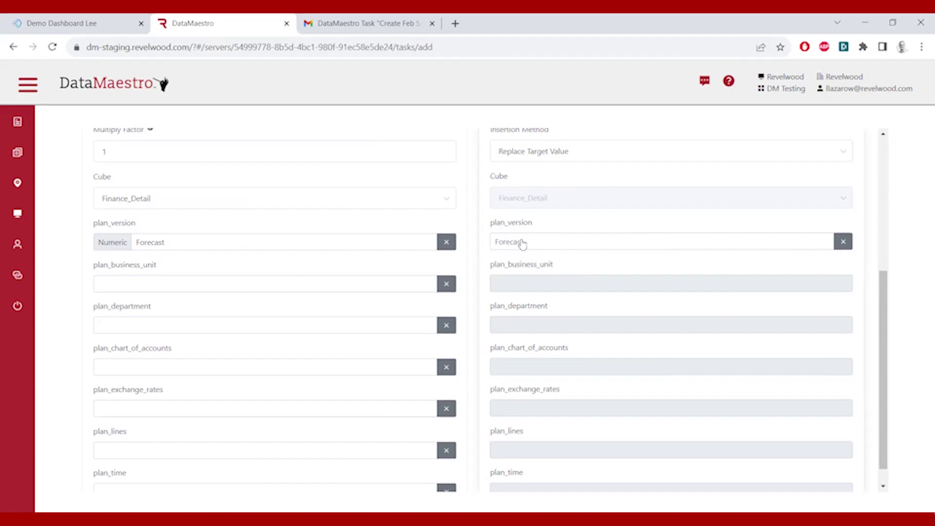
left_click(517, 242)
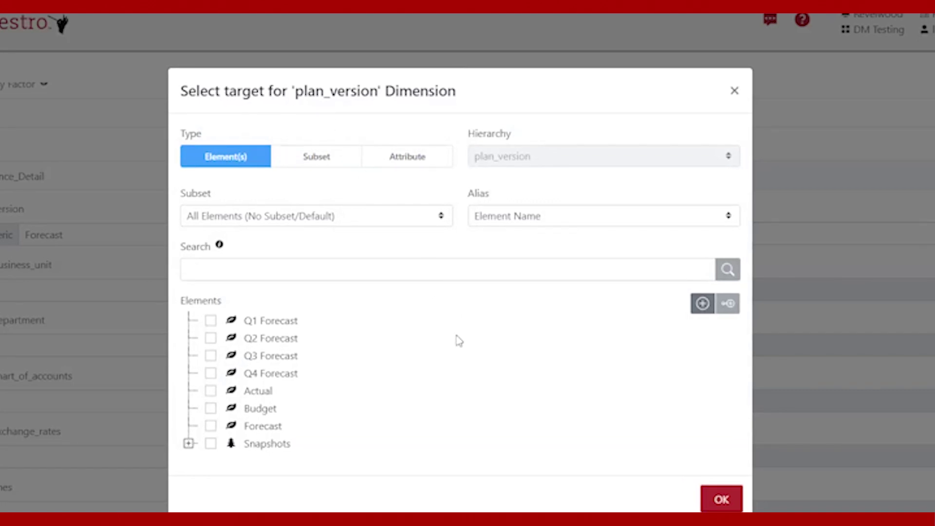
left_click(188, 444)
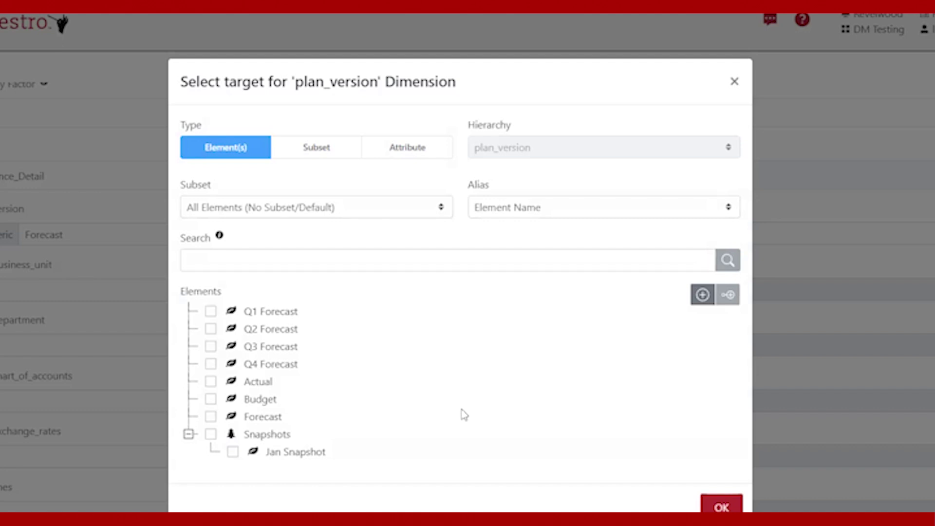
left_click(210, 434)
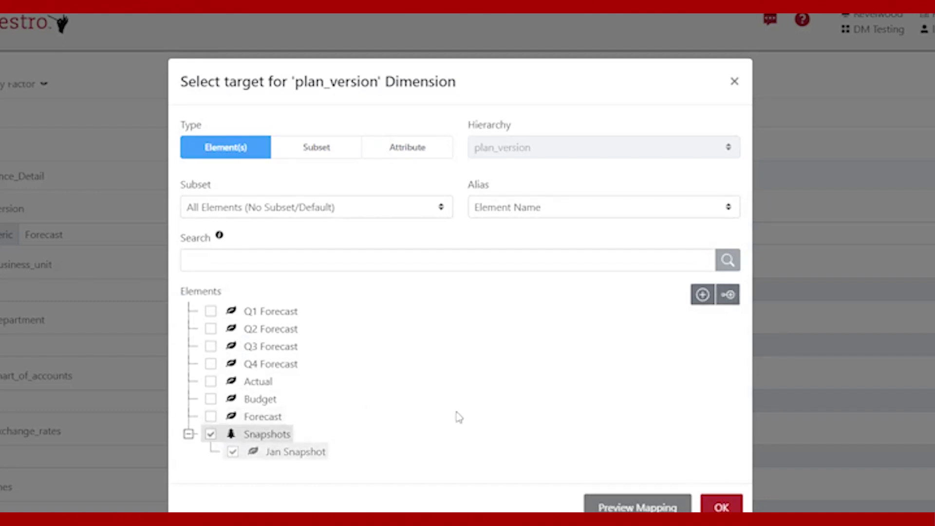
left_click(728, 296)
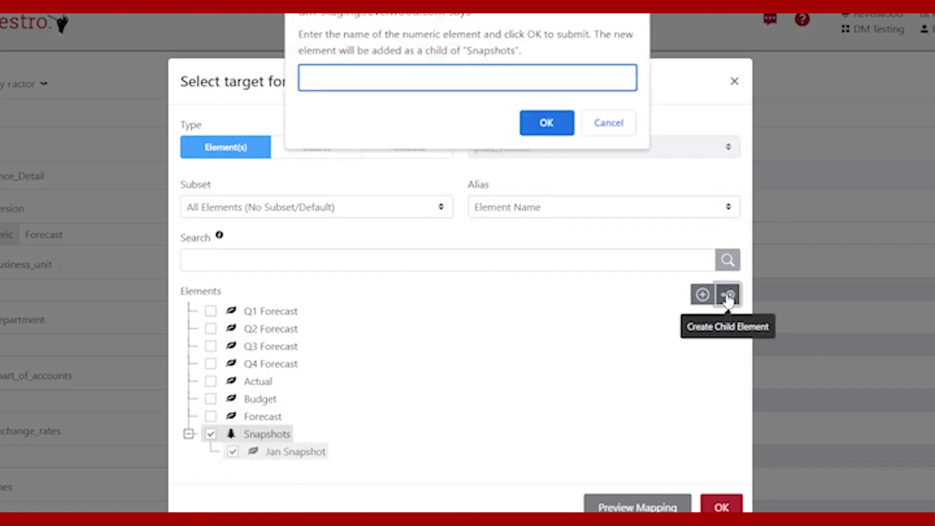
type("Feb Snapshot")
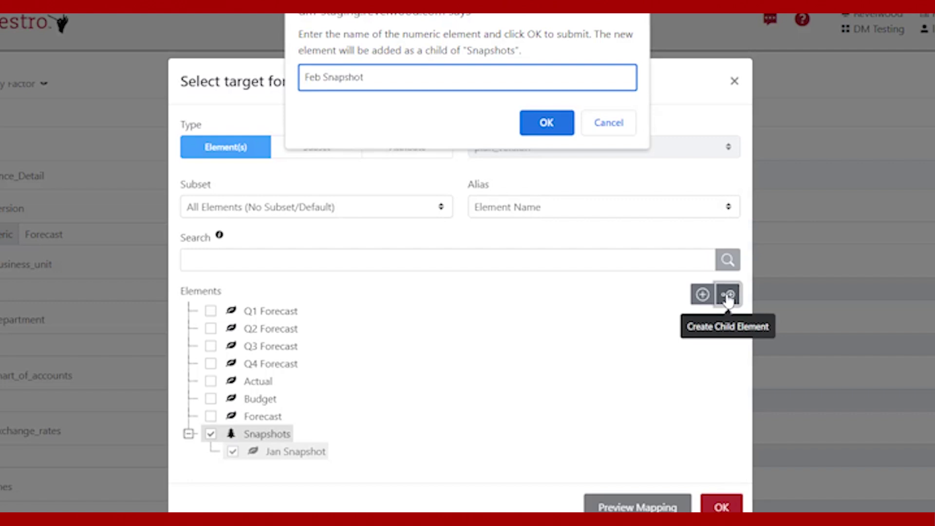
left_click(561, 127)
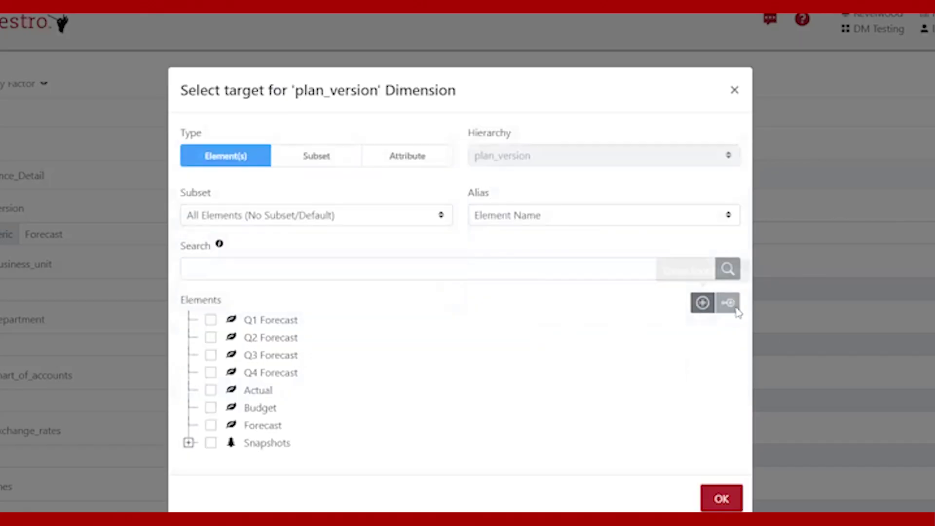
Set the target of the plan_version dimension to the Feb Snapshot element under Snapshots
left_click(188, 443)
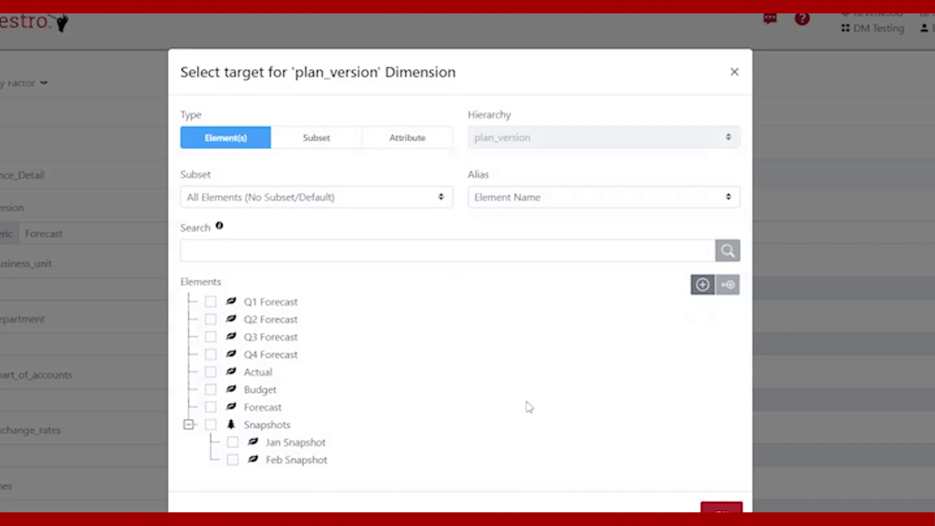
left_click(232, 460)
left_click(713, 506)
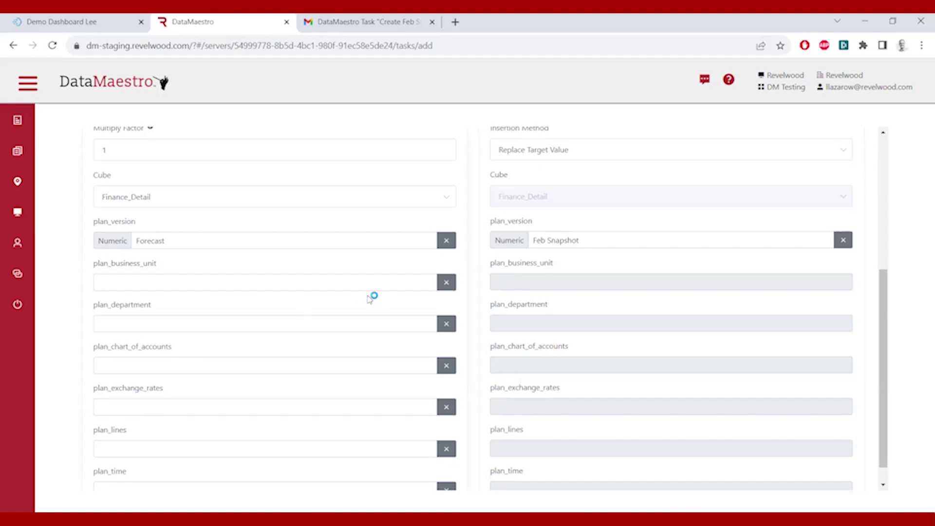
Save the copy task under the name "Create Feb Snapshot"
scroll(370, 295, "up", 5)
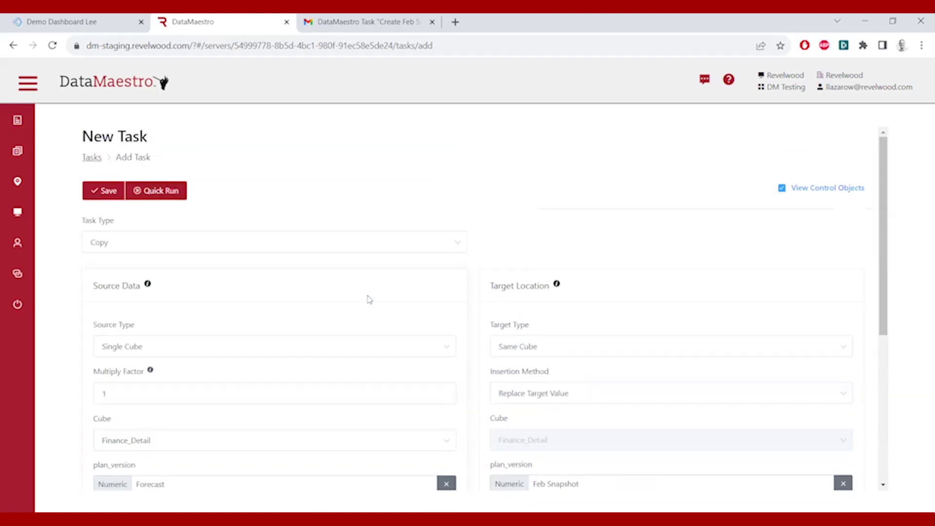
left_click(106, 194)
left_click(273, 211)
type("Creat")
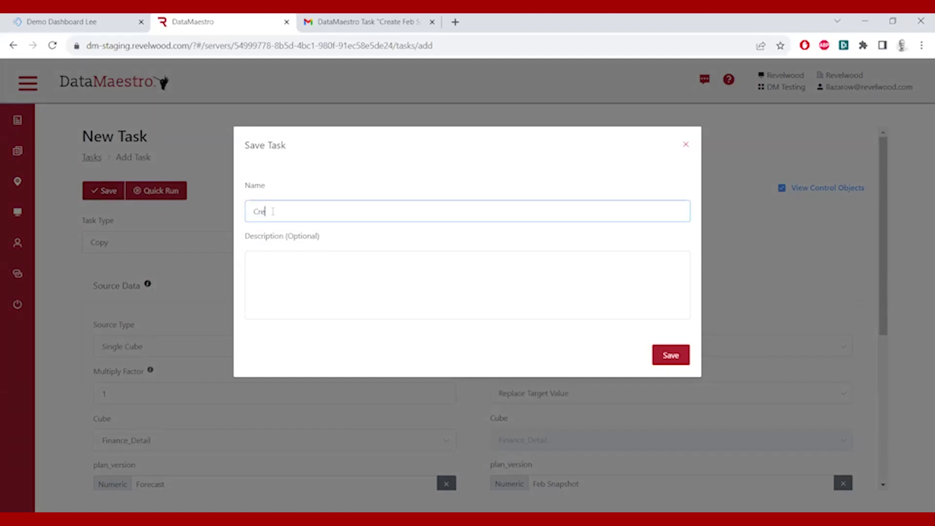
type("e Feb Snapshot")
left_click(669, 356)
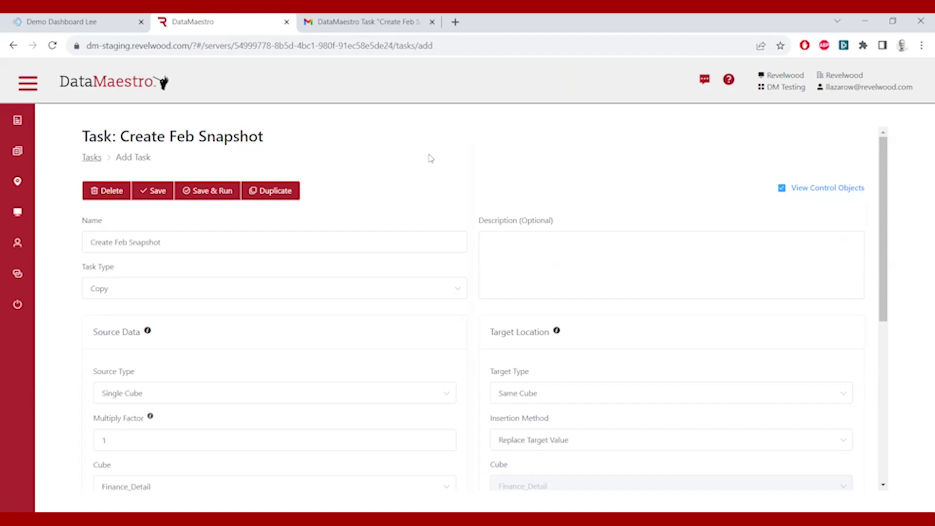
Save and run the Create Feb Snapshot task, accepting the run confirmation
left_click(207, 193)
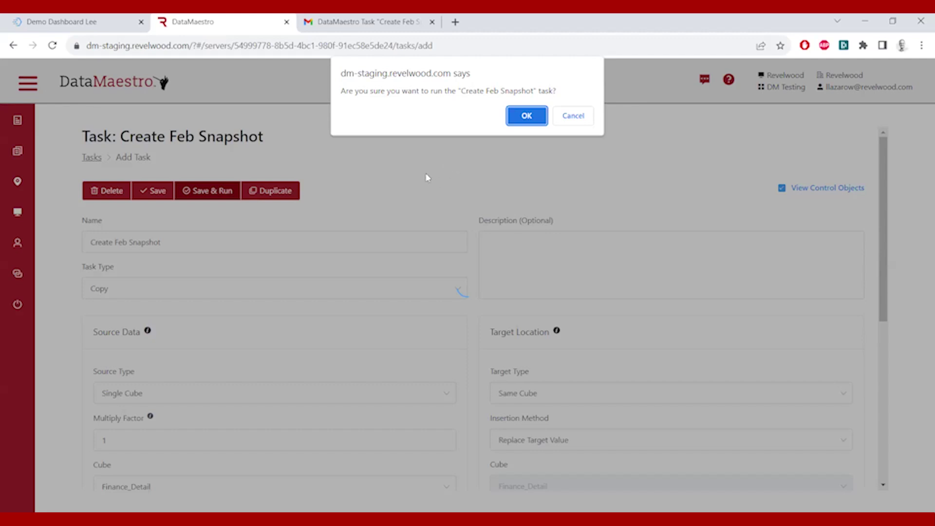
left_click(526, 116)
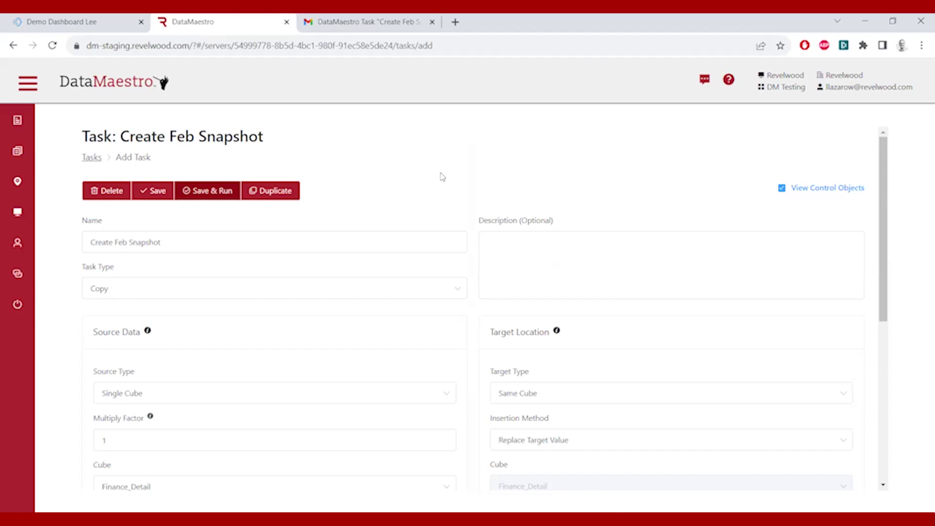
Review the run details and log in the Create Feb Snapshot task's history, and check the task completion e-mail in Gmail
left_click(18, 125)
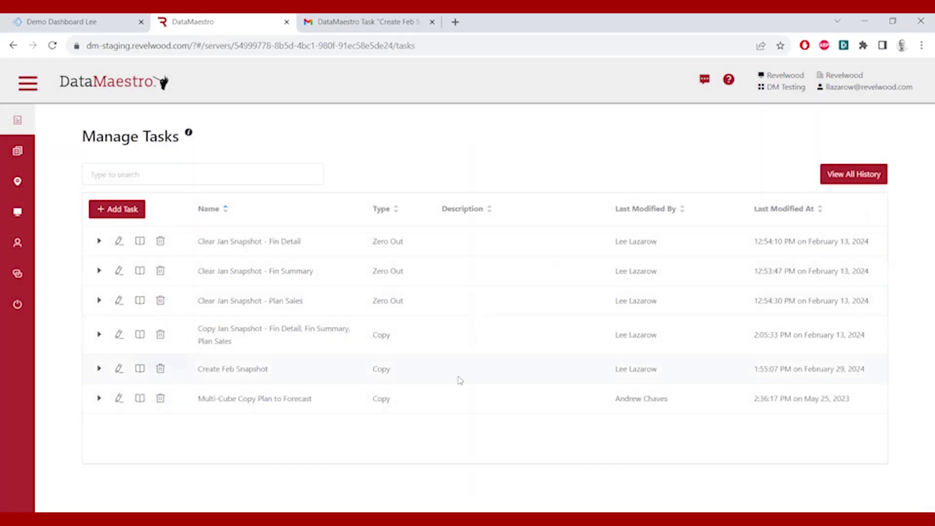
left_click(139, 371)
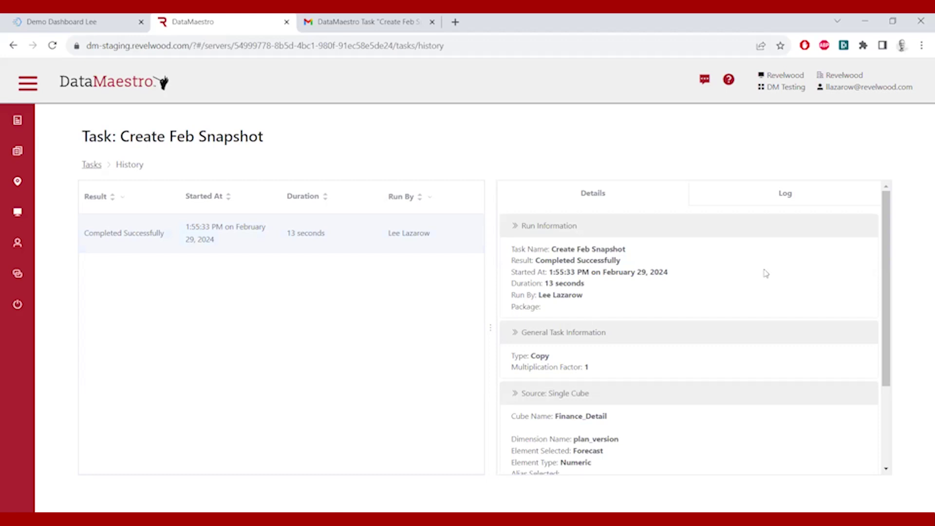
left_click(796, 195)
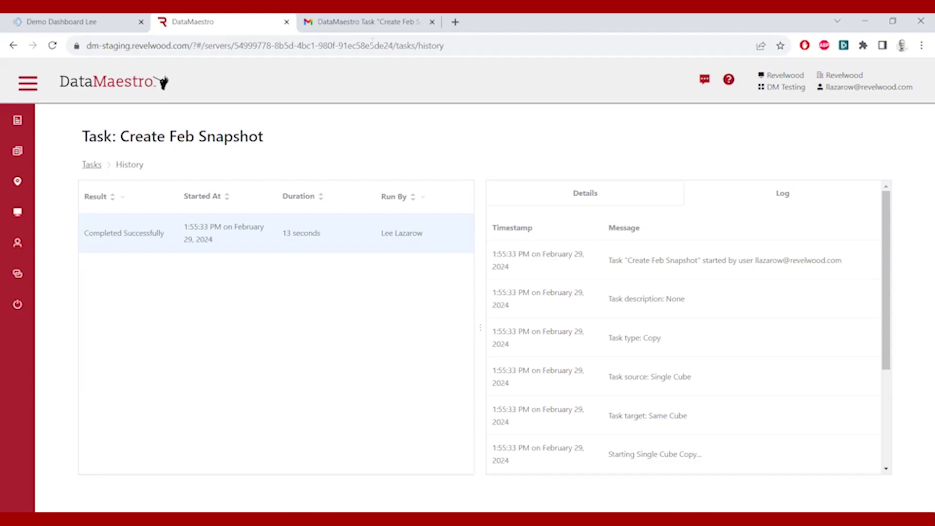
left_click(366, 23)
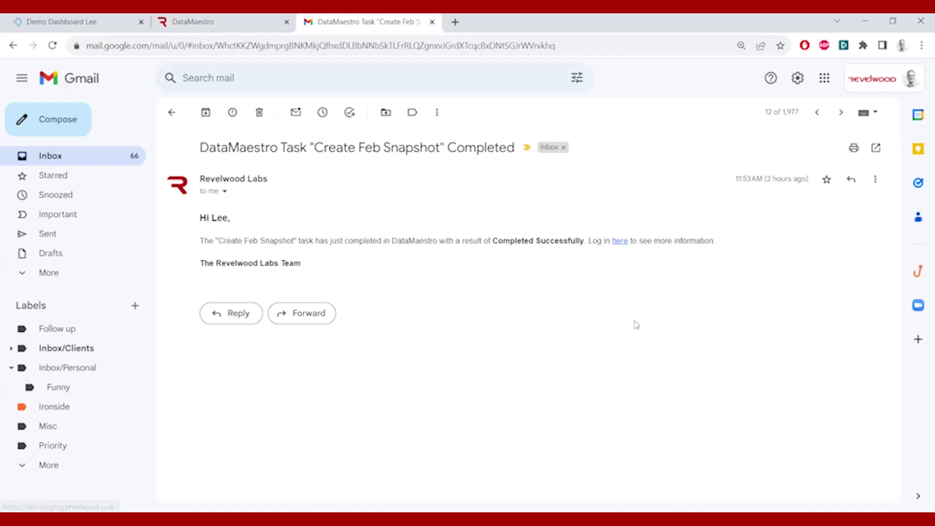
left_click(238, 22)
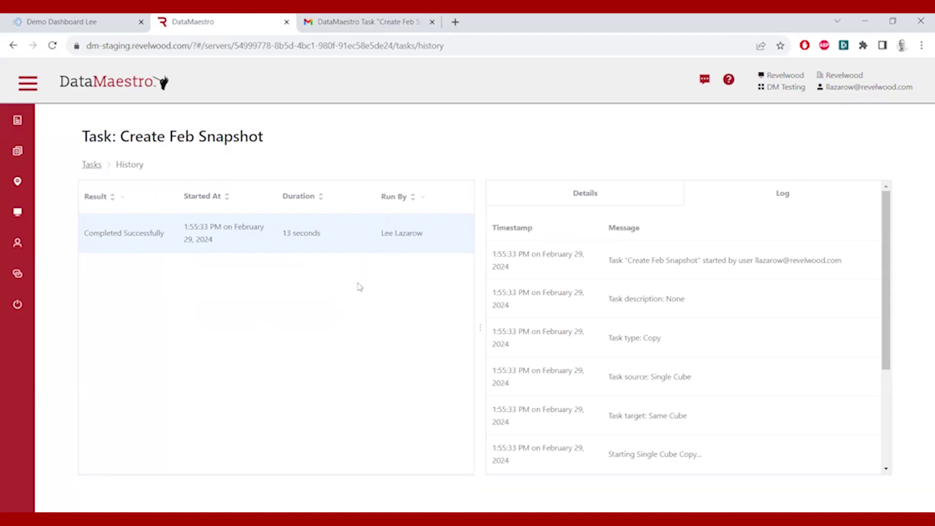
Switch to Demo Dashboard Lee, add the last-listed Feb Snapshot member to the plan_version set, and widen its column in the Finance Detail view
left_click(76, 23)
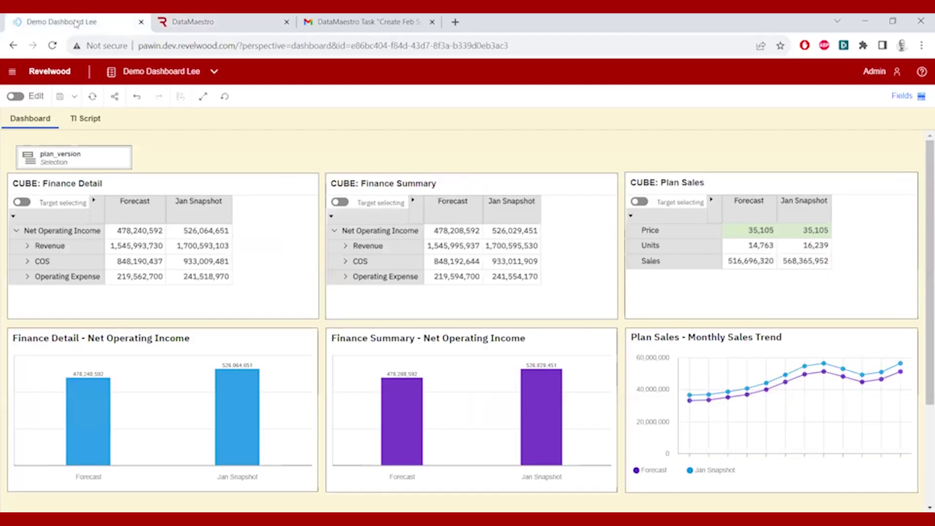
left_click(69, 160)
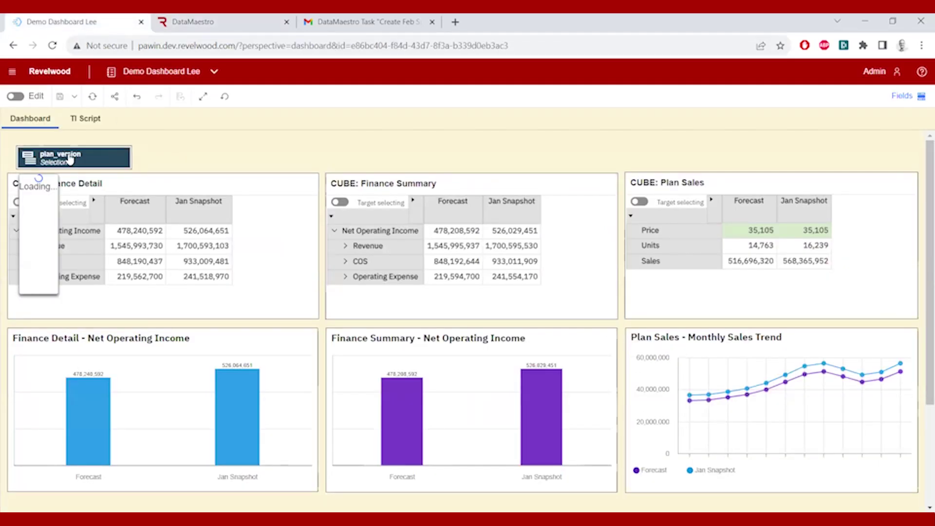
left_click(164, 178)
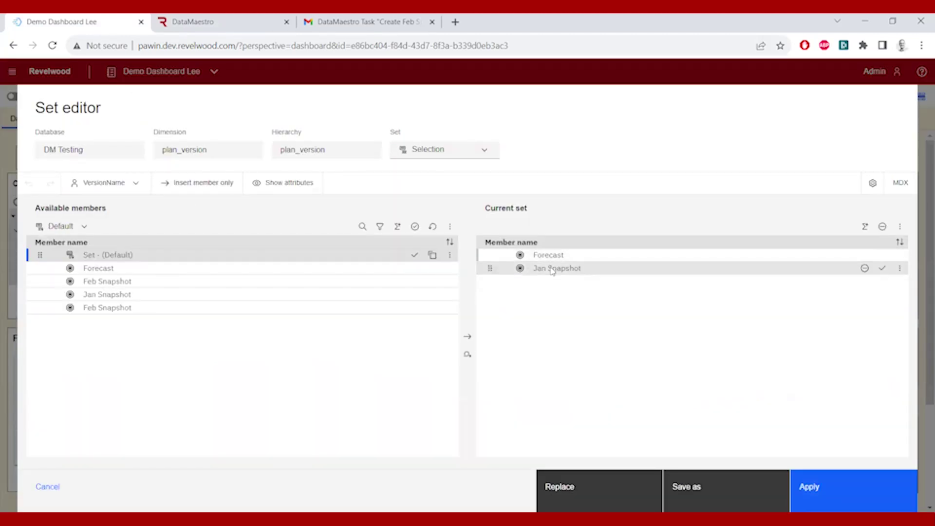
left_click(114, 308)
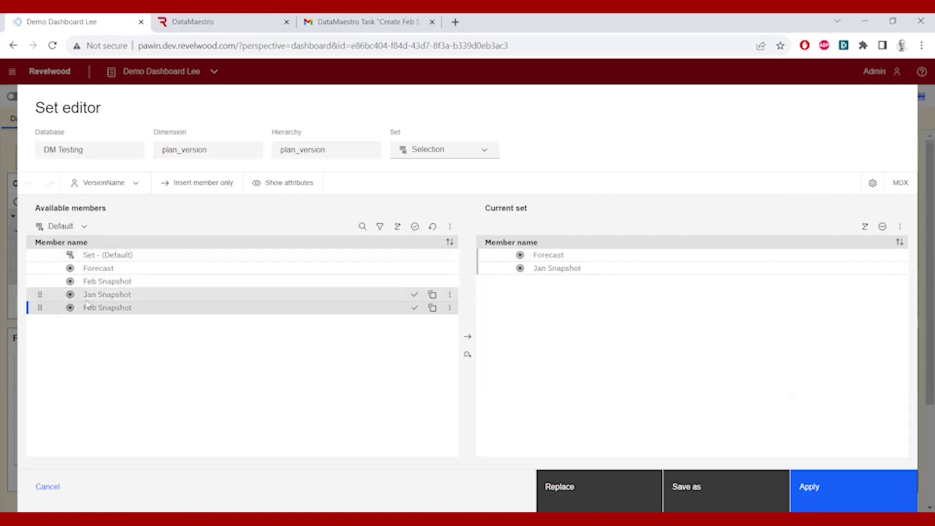
left_click(467, 336)
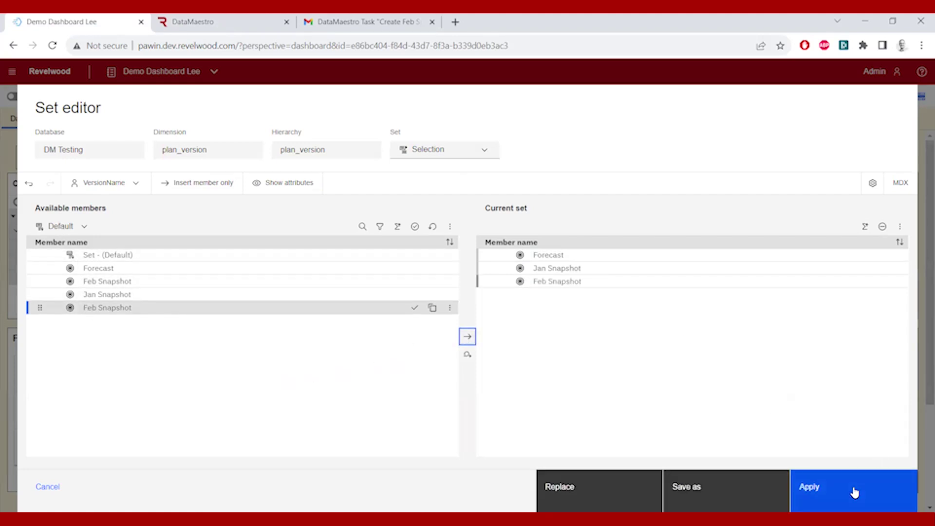
left_click(853, 492)
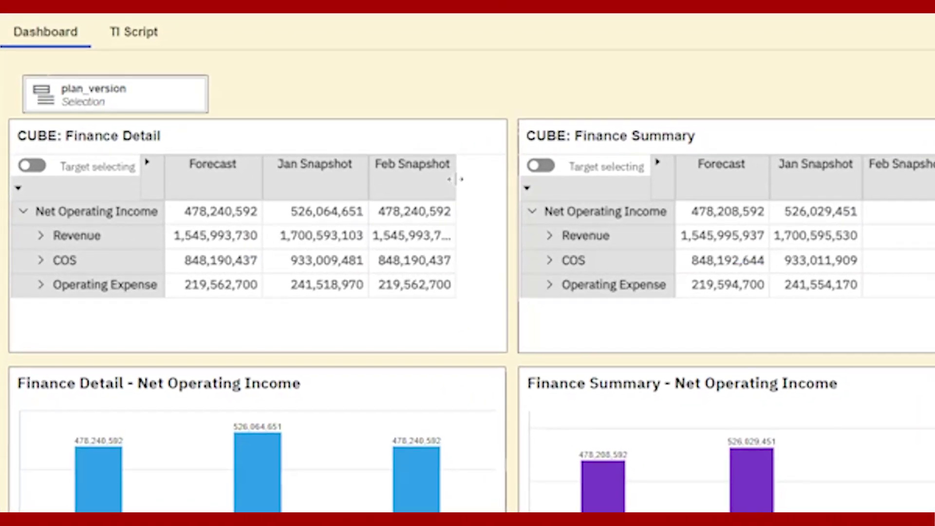
left_click_drag(404, 187, 414, 190)
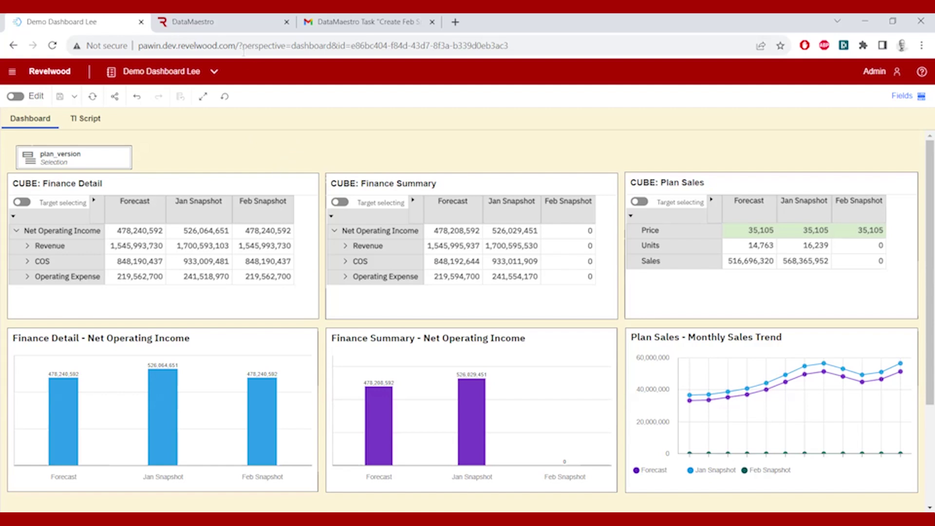
Switch back to DataMaestro, open the Create Feb Snapshot task for editing, and set its multiply factor to 1.2
left_click(230, 25)
left_click(19, 125)
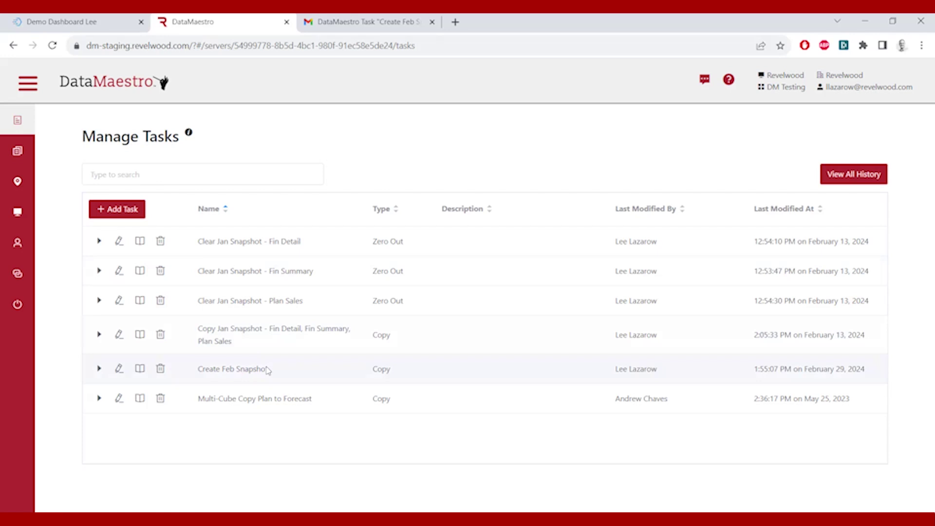
left_click(119, 368)
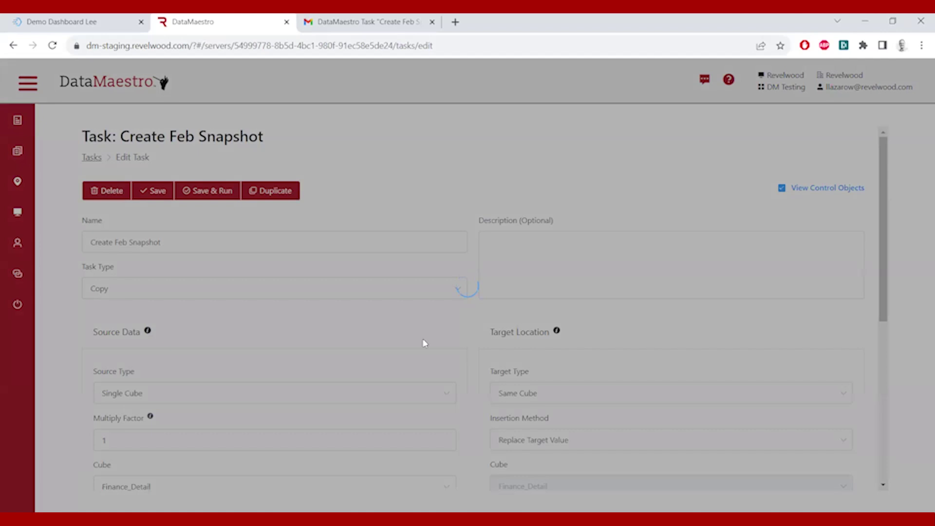
scroll(149, 400, "down", 3)
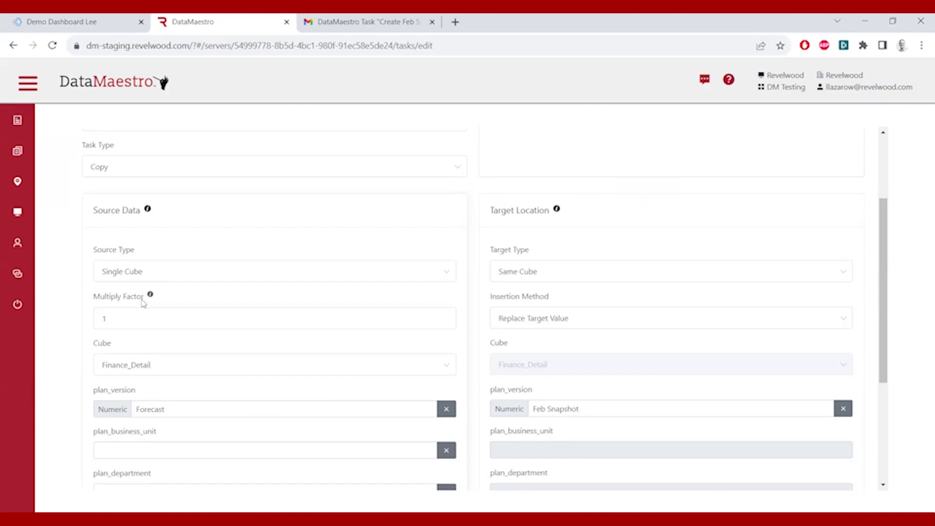
left_click(123, 318)
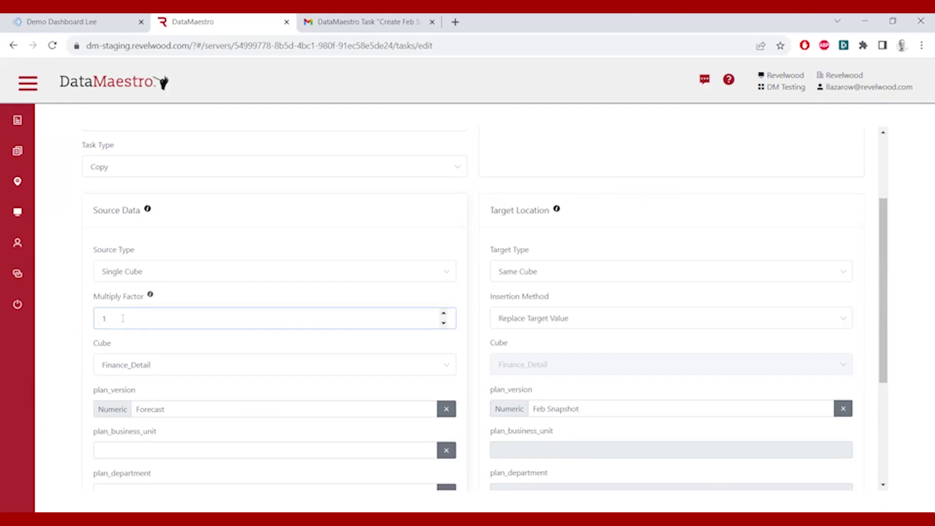
type(".2")
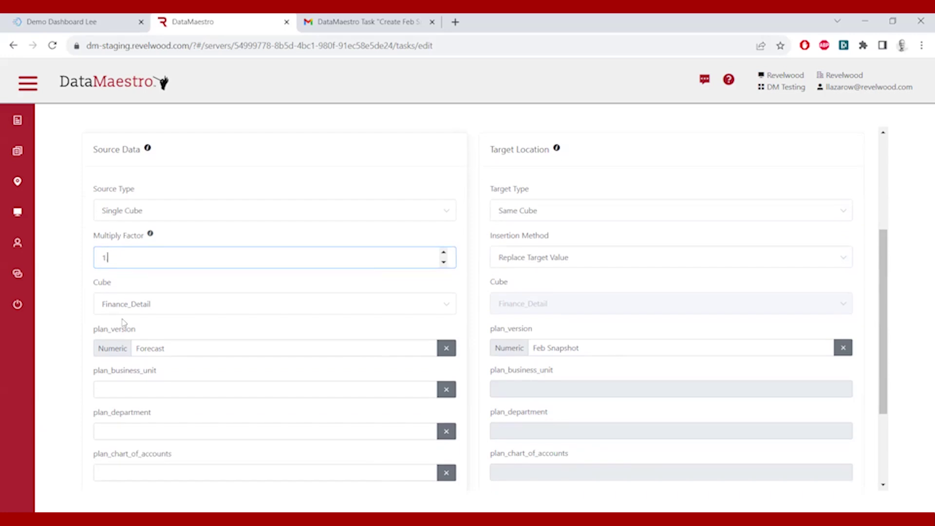
left_click(84, 264)
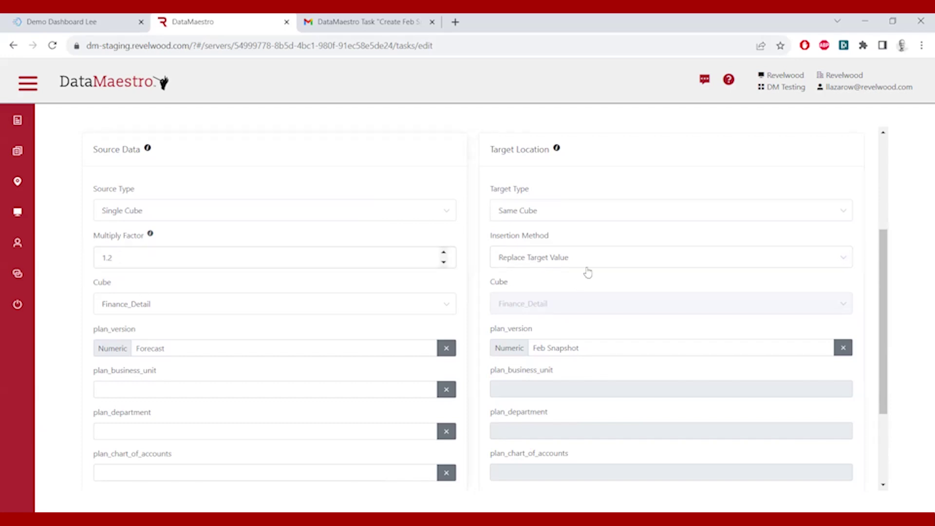
Save over the existing Create Feb Snapshot task and run it again
scroll(334, 300, "up", 4)
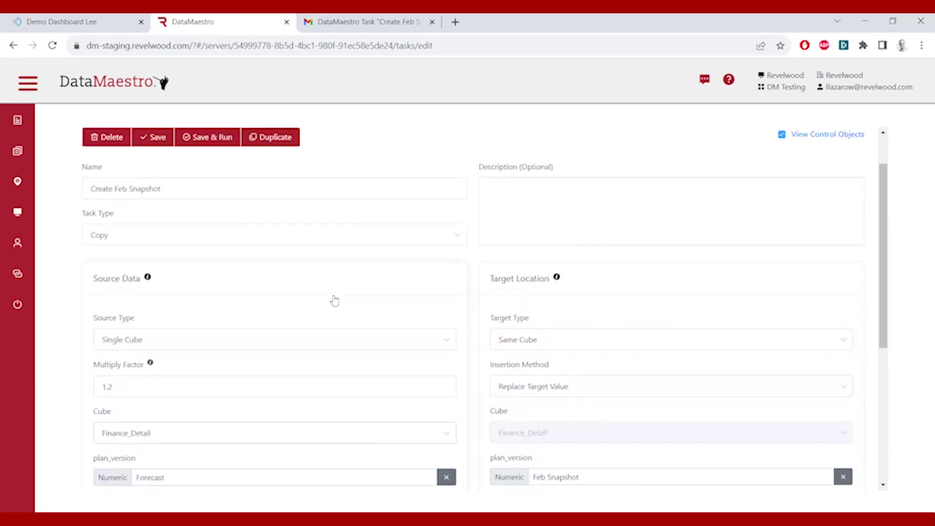
left_click(199, 194)
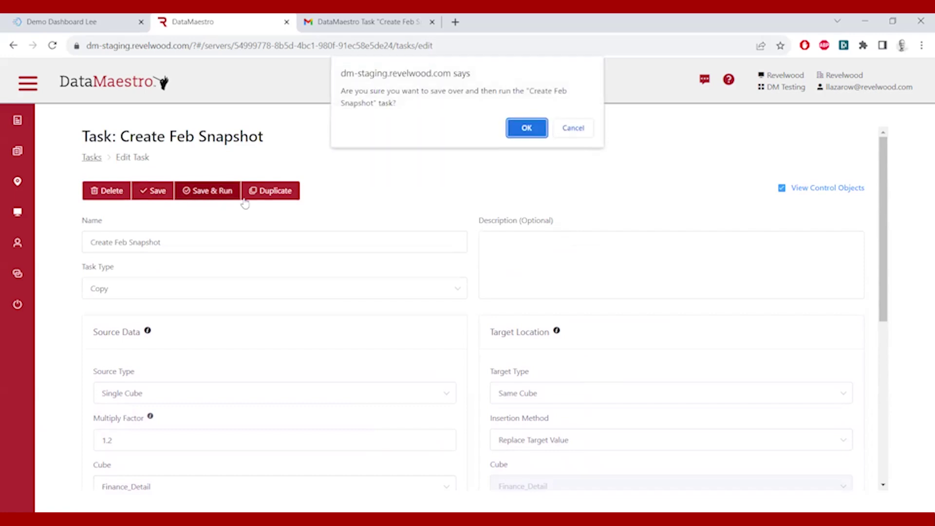
left_click(523, 128)
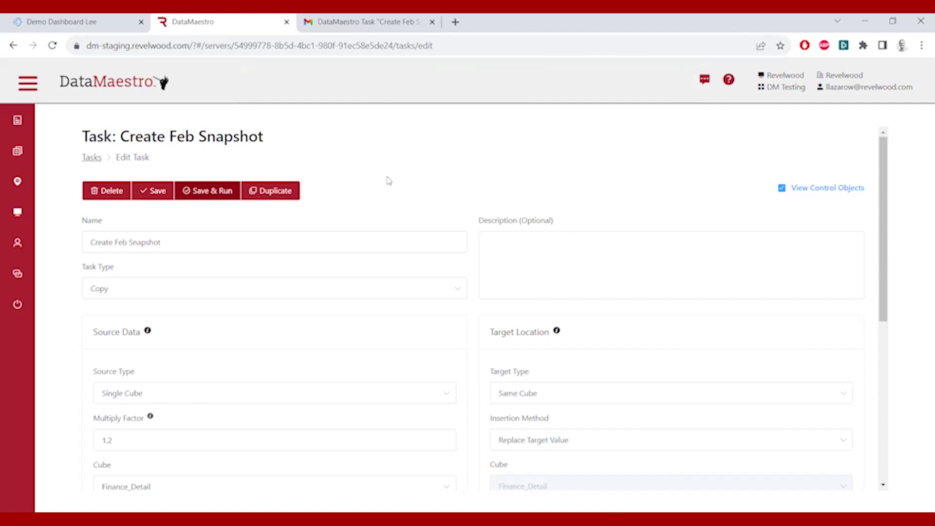
Switch to Demo Dashboard Lee, refresh its data, and compare the Feb Snapshot values with Forecast across the three cubes
left_click(75, 21)
left_click(93, 96)
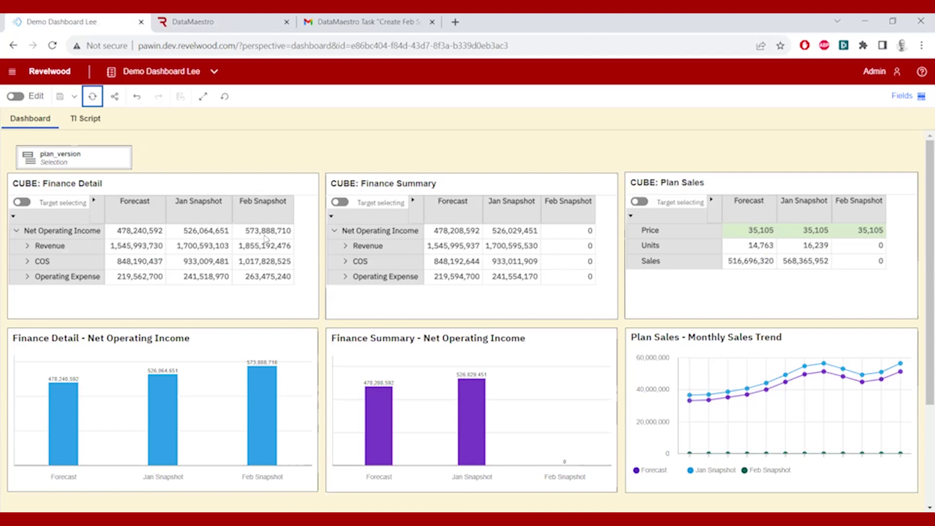
left_click(210, 25)
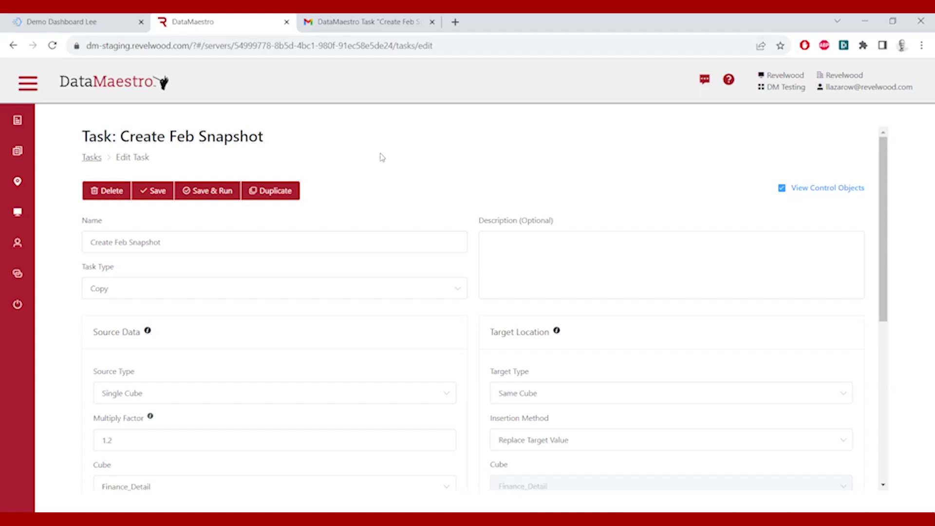
left_click(104, 24)
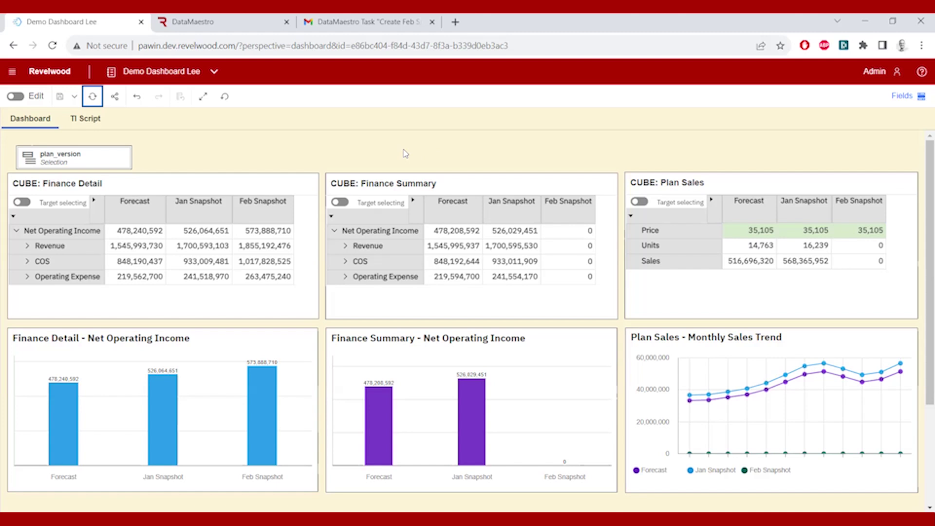
Switch back to DataMaestro and change the Create Feb Snapshot task's source type to Multiple Cubes
left_click(225, 24)
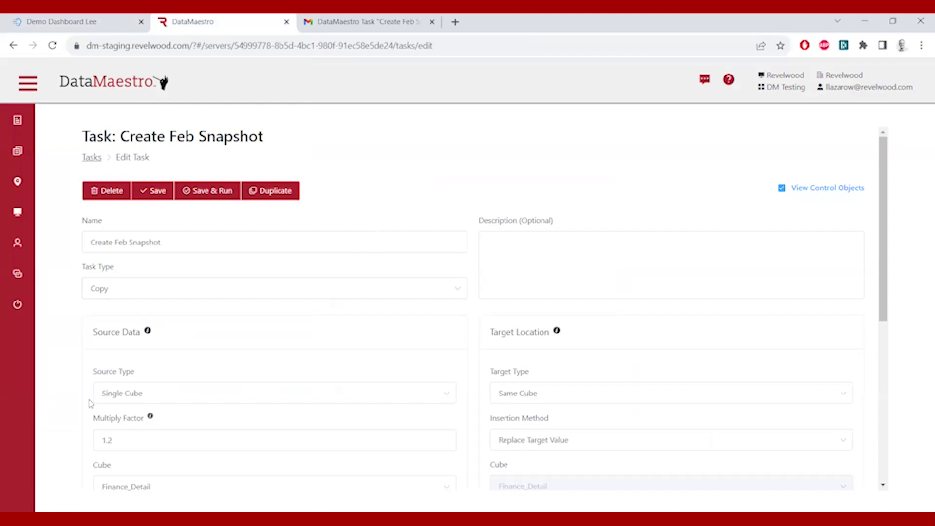
left_click(184, 394)
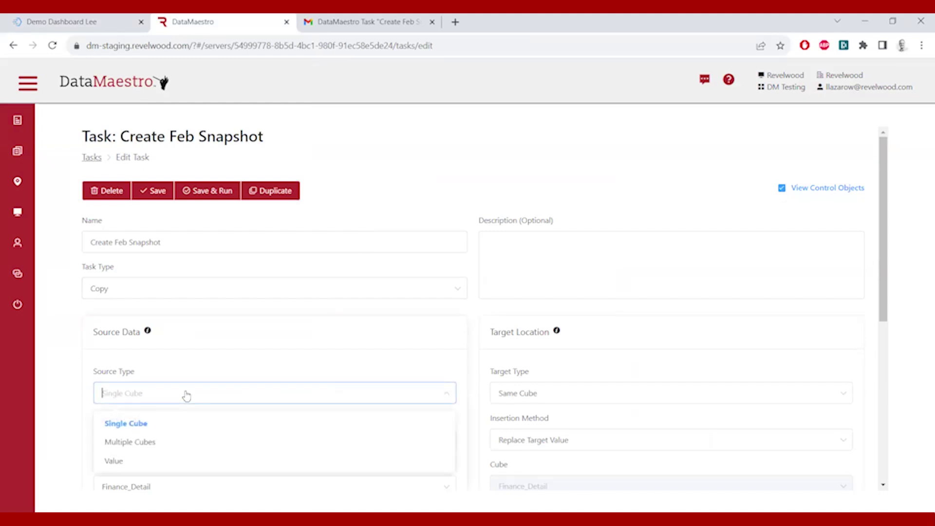
left_click(177, 443)
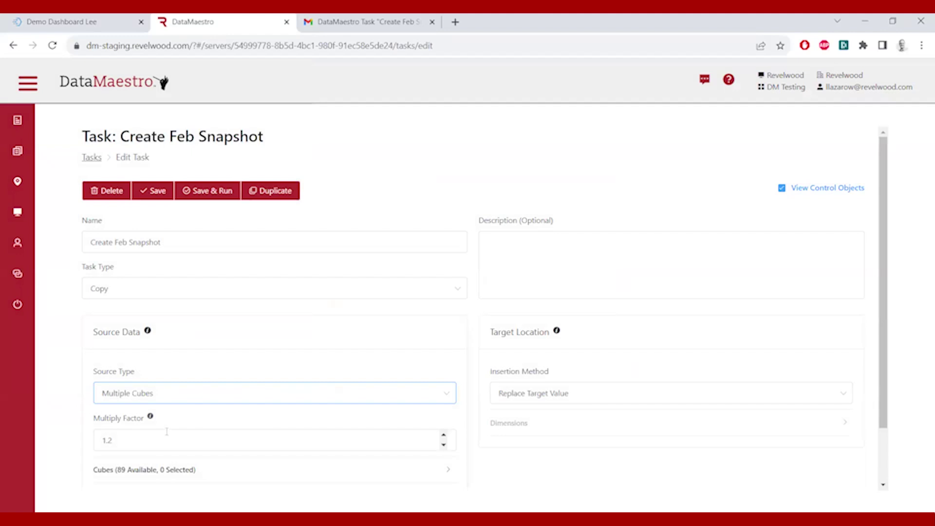
Look through the list of cubes available as sources for the multi-cube copy, leaving the list collapsed again
scroll(80, 403, "down", 2)
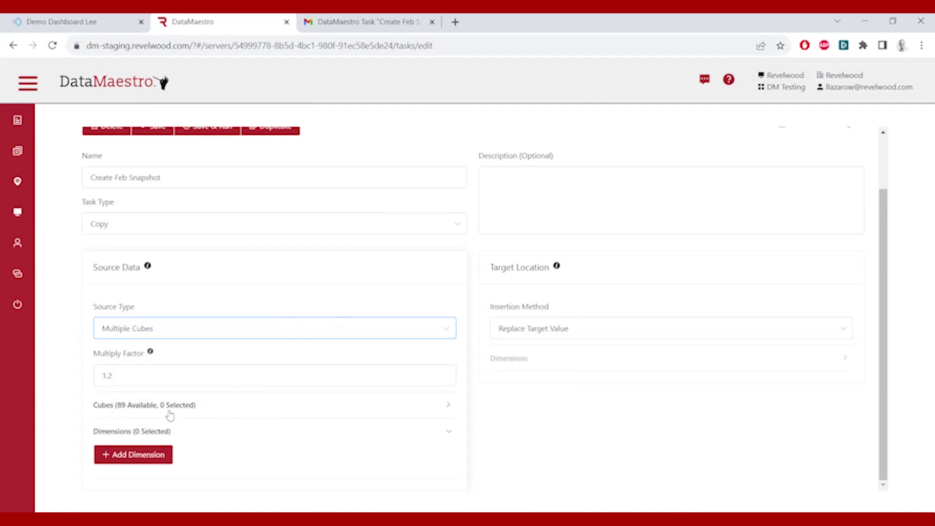
left_click(448, 407)
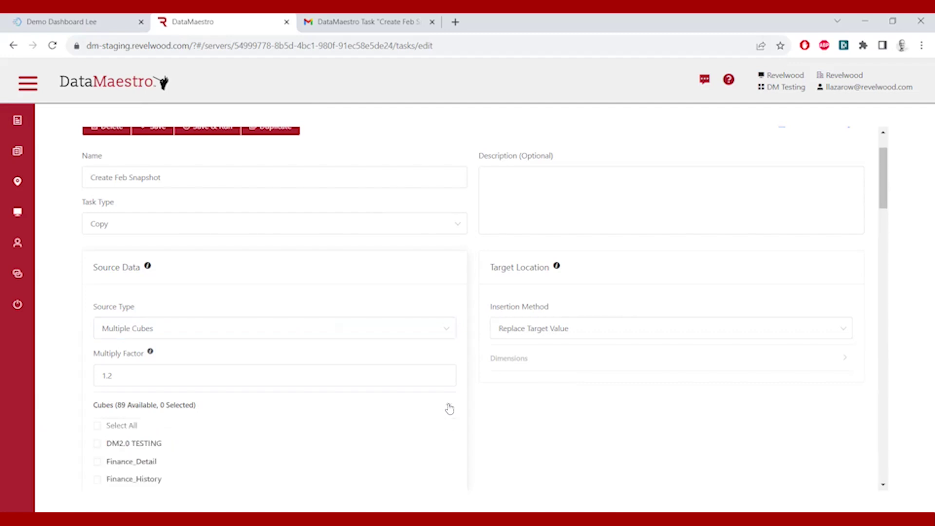
scroll(238, 424, "down", 7)
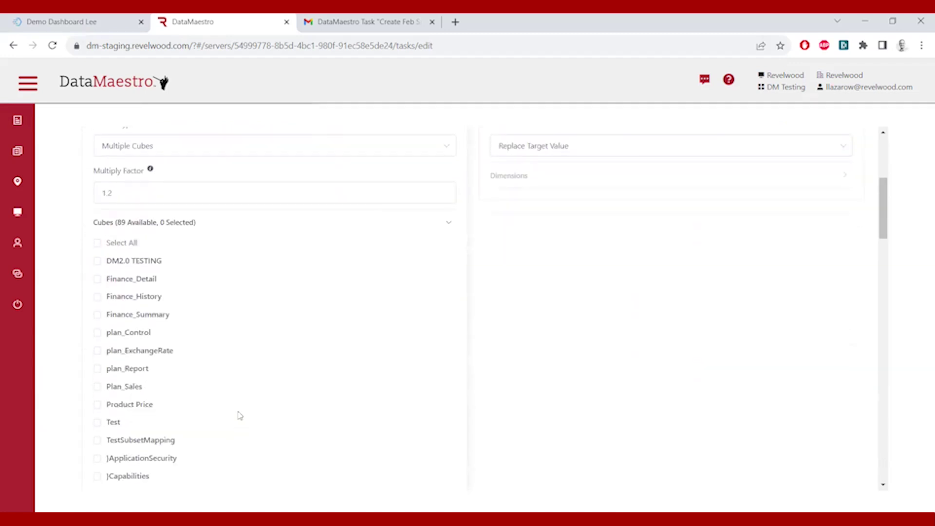
scroll(235, 388, "down", 1)
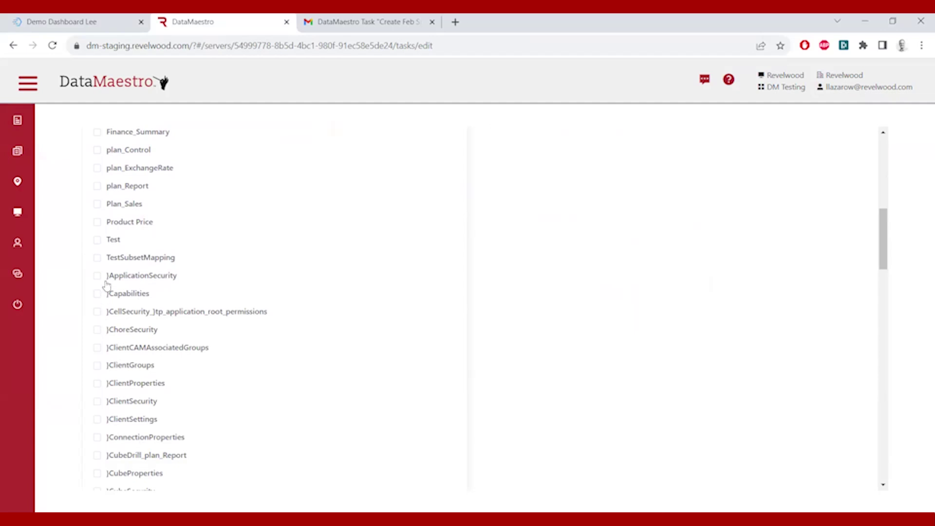
scroll(332, 361, "up", 6)
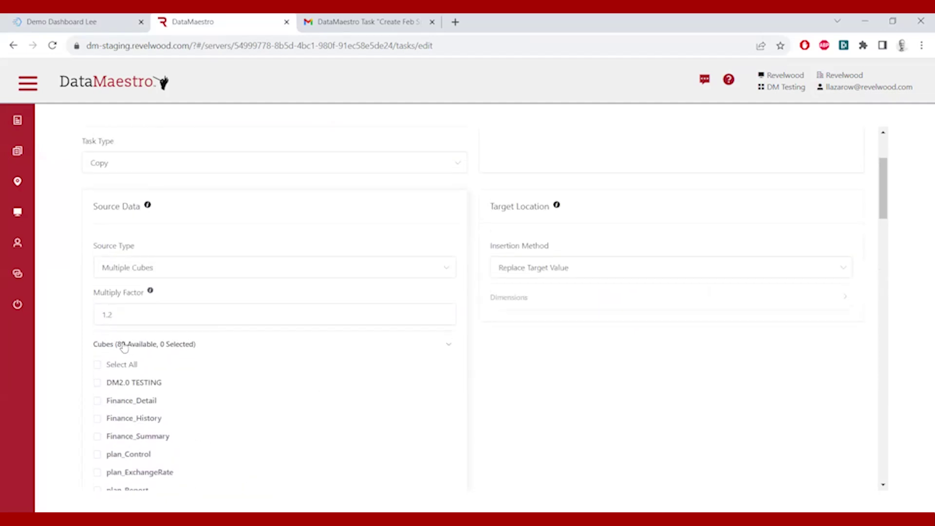
left_click(451, 346)
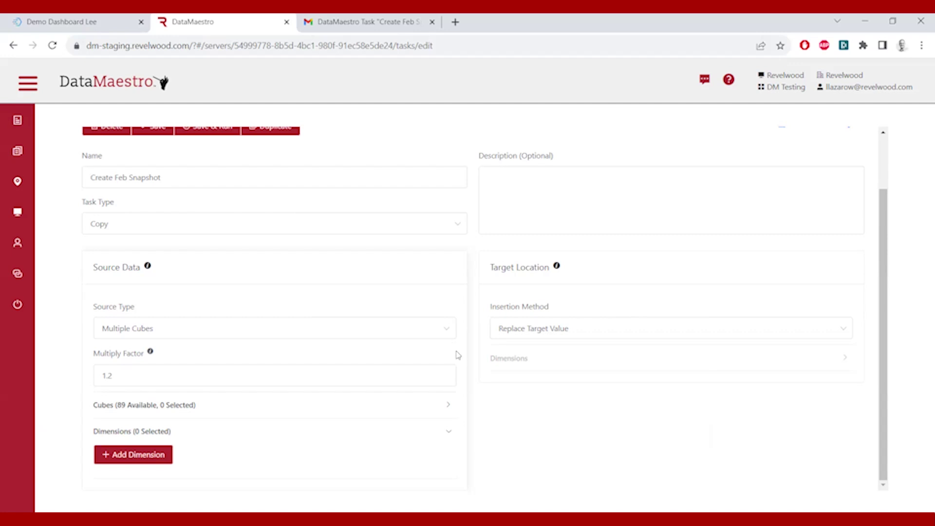
Add a source dimension to the Create Feb Snapshot task and set it to plan_version
left_click(146, 454)
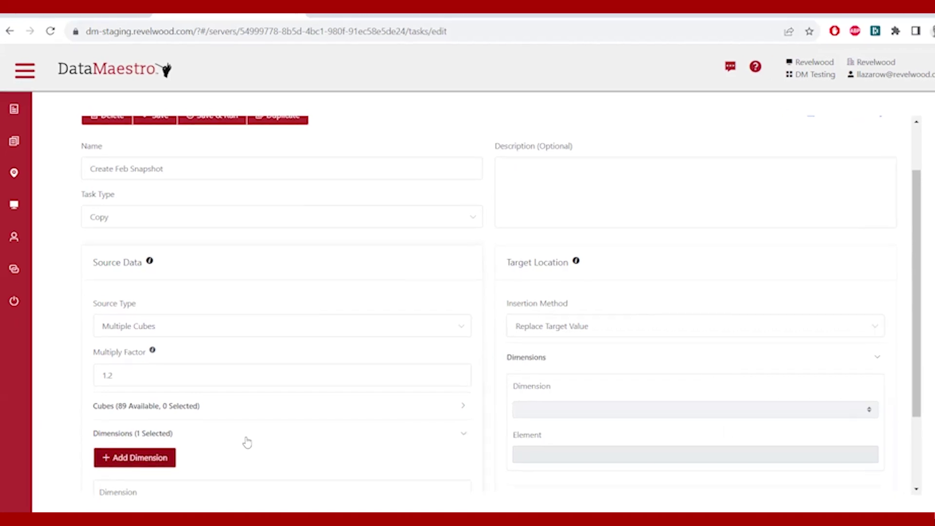
scroll(247, 442, "down", 2)
left_click(197, 412)
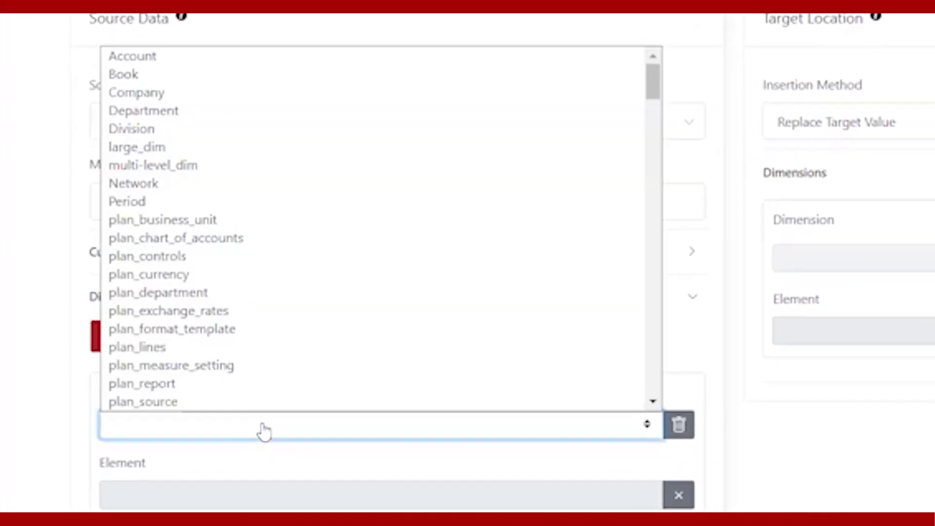
scroll(275, 336, "down", 5)
scroll(178, 98, "up", 3)
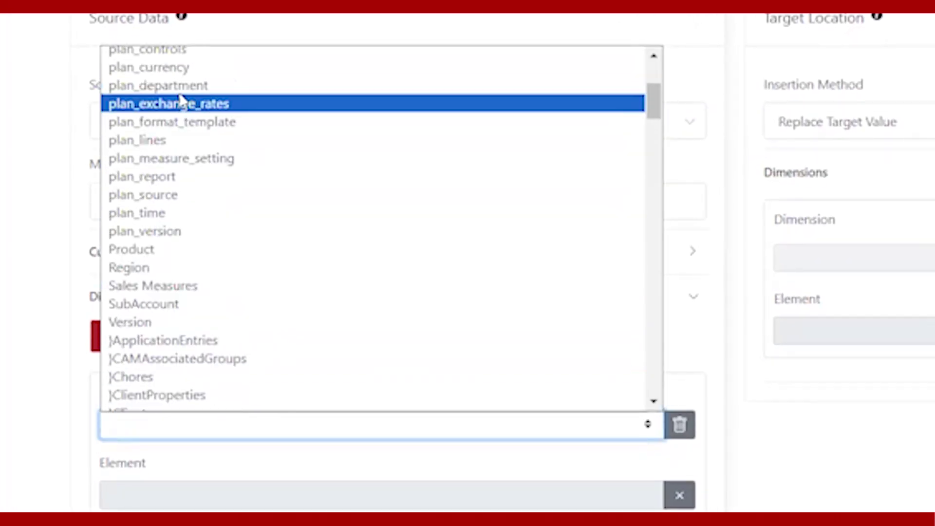
left_click(178, 232)
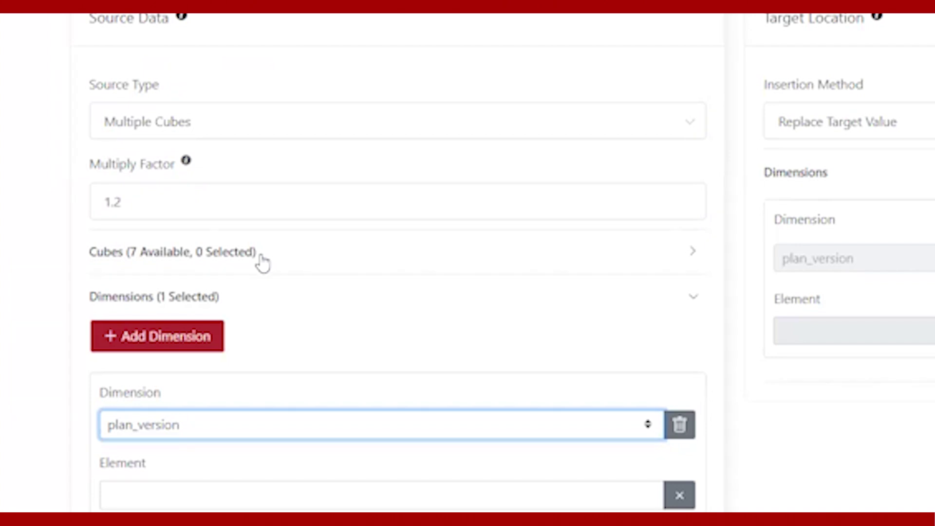
Choose Finance_Detail, Finance_Summary and Plan_Sales as the task's source cubes, leaving the cube list collapsed
left_click(691, 253)
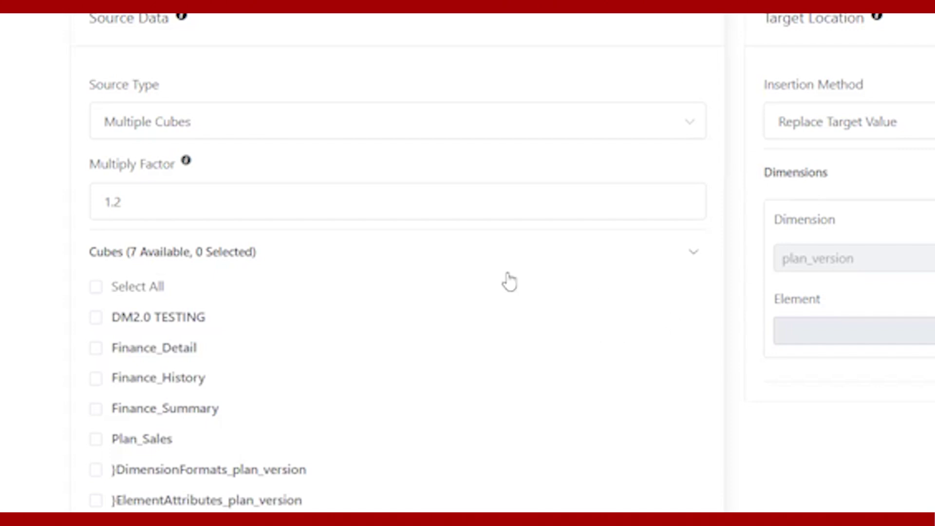
left_click(96, 288)
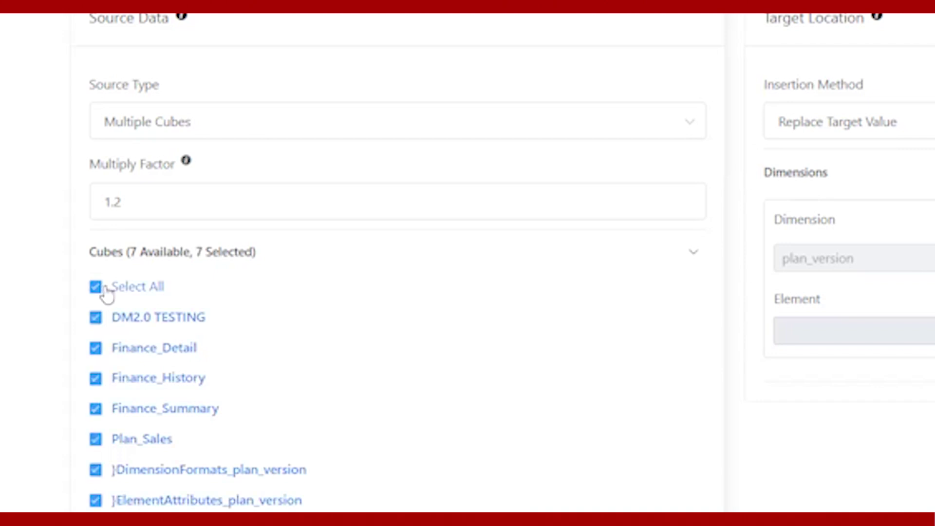
left_click(105, 289)
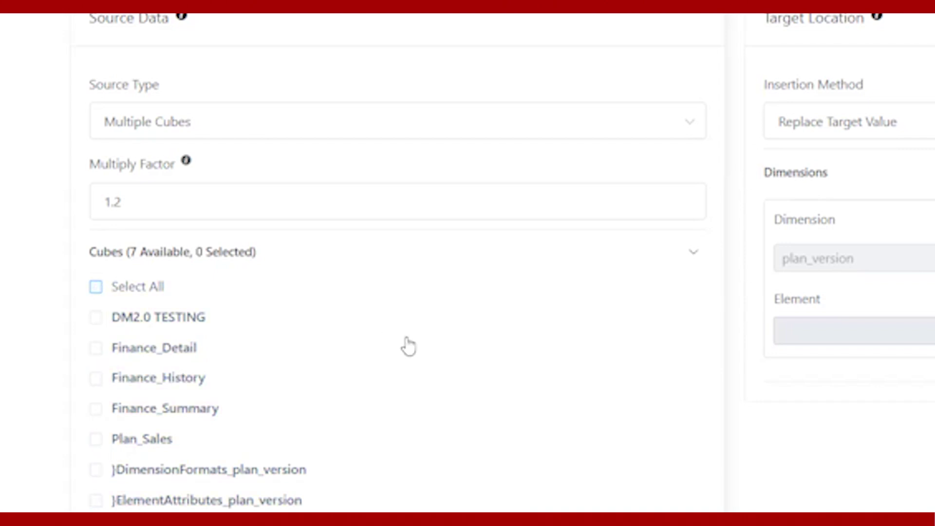
left_click(95, 348)
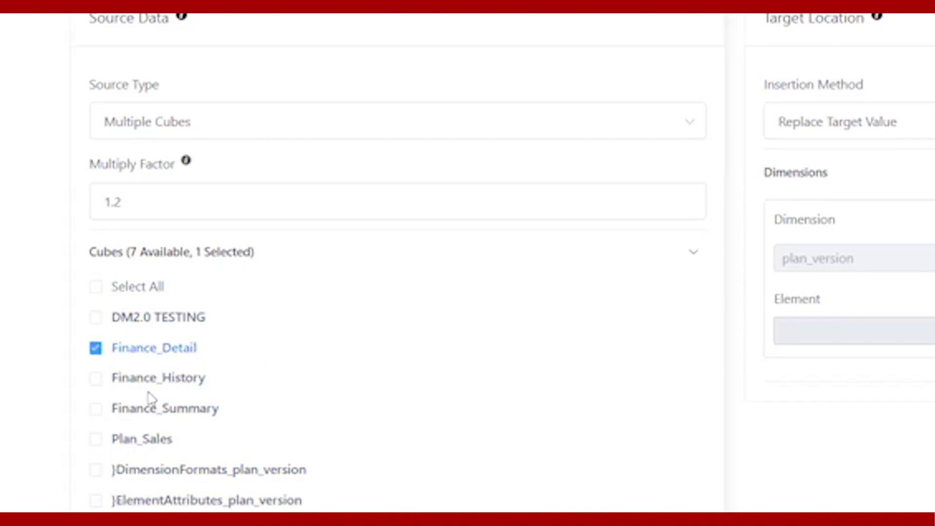
left_click(97, 411)
left_click(96, 441)
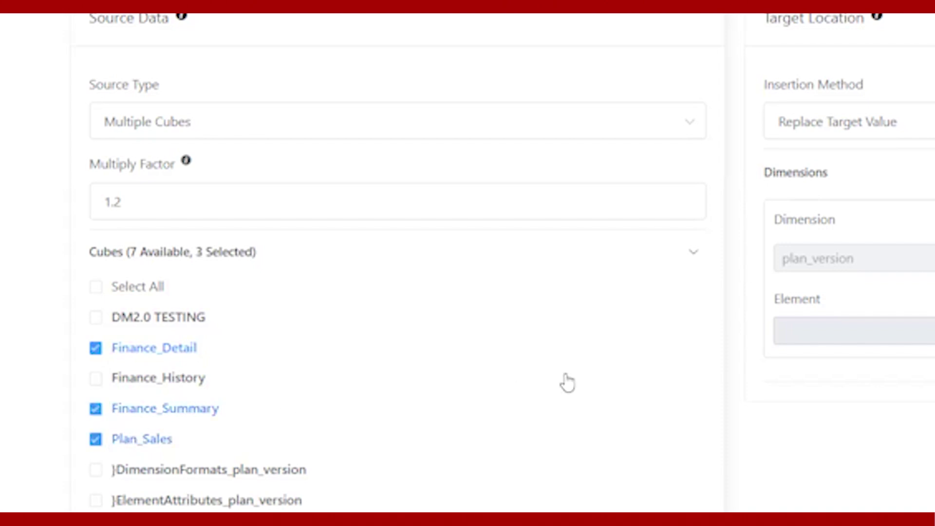
left_click(693, 253)
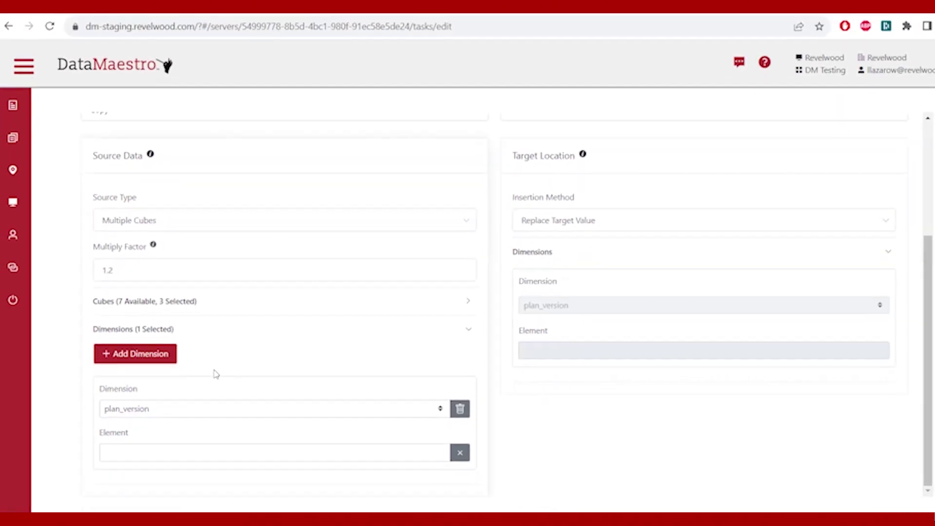
For plan_version, set the source element to Forecast and the target element to Feb Snapshot
left_click(131, 455)
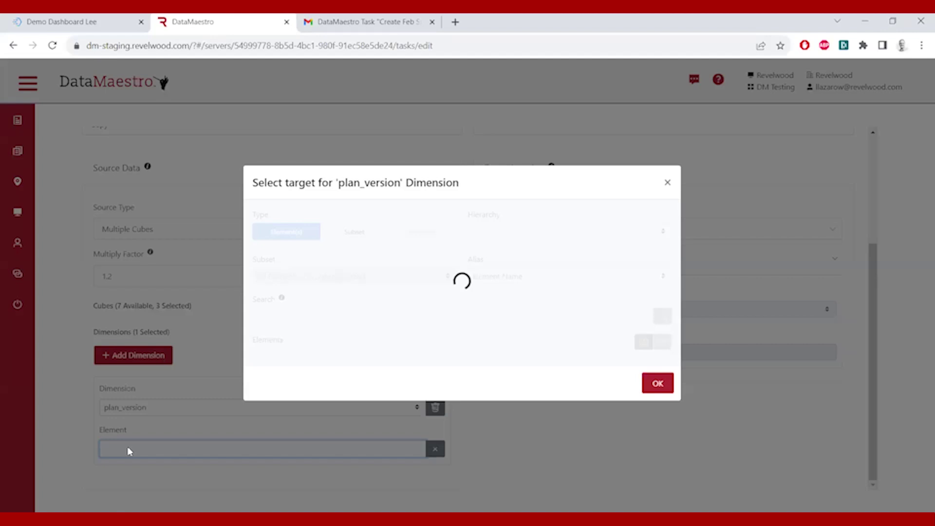
left_click(275, 383)
left_click(658, 439)
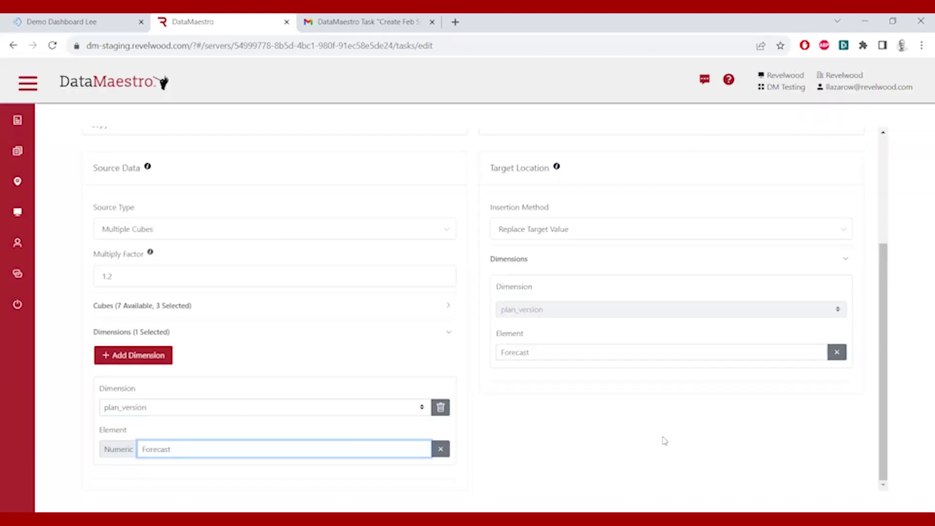
left_click(563, 356)
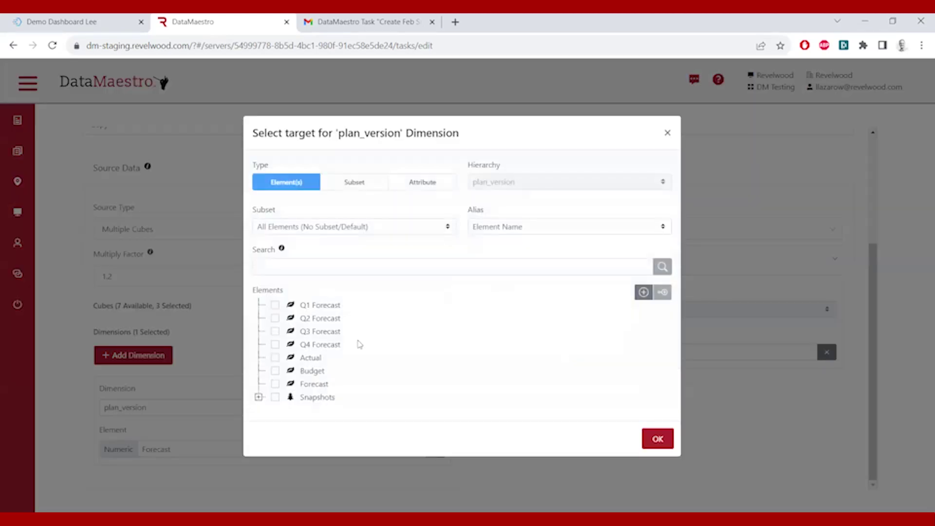
left_click(259, 395)
left_click(291, 410)
left_click(655, 452)
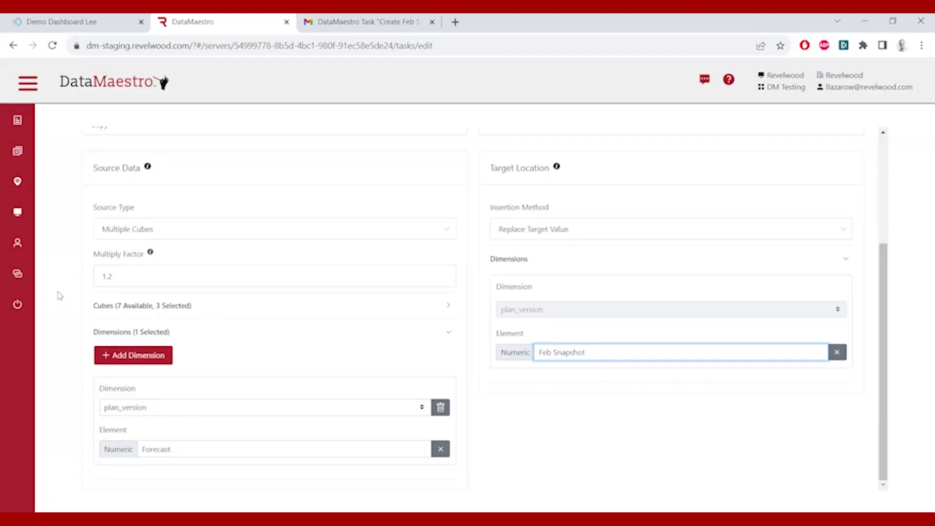
Save over the existing Create Feb Snapshot task with its multi-cube settings and run it
scroll(481, 284, "up", 4)
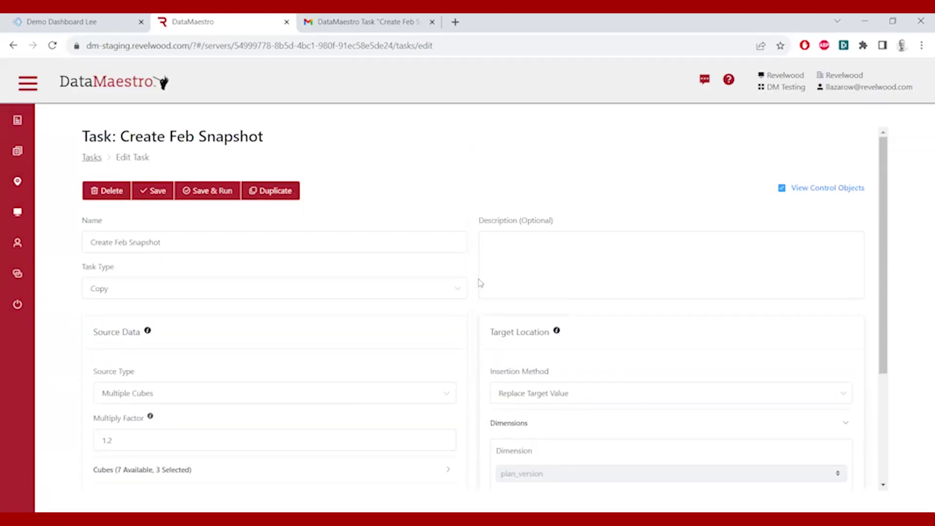
left_click(196, 194)
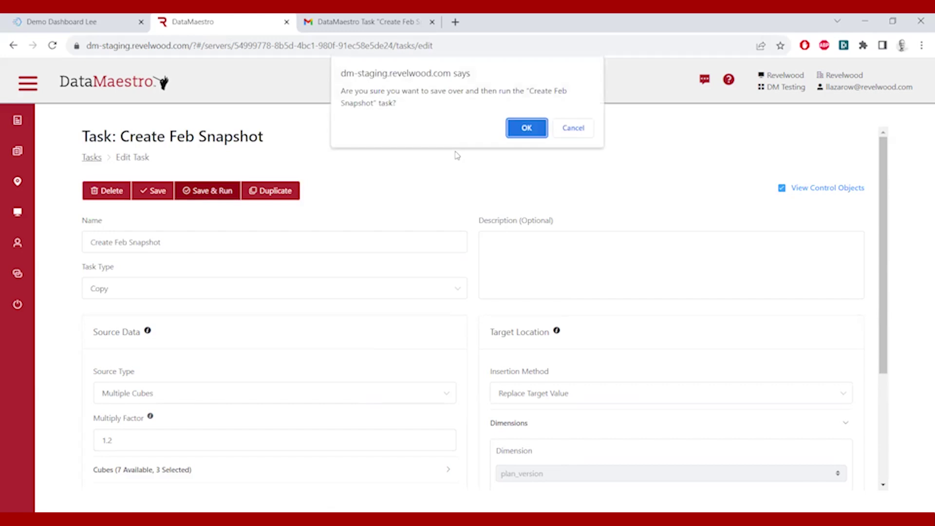
left_click(526, 128)
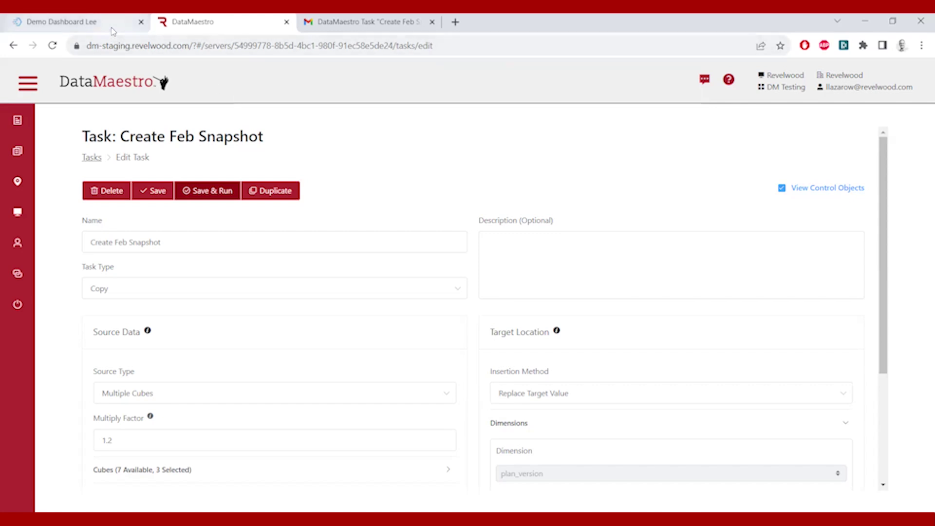
Switch to the demo dashboard, refresh its data, and fit the Finance Summary grid's Feb Snapshot column to its values
left_click(97, 22)
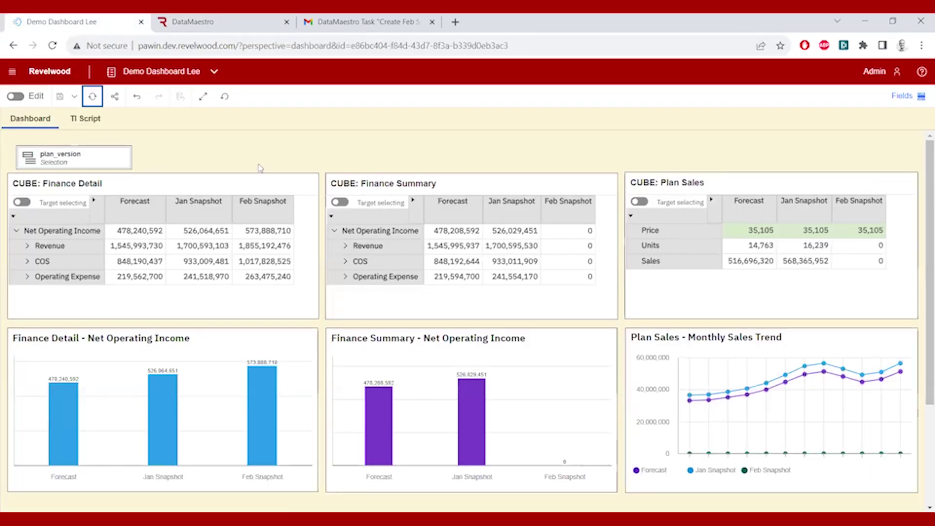
left_click(92, 97)
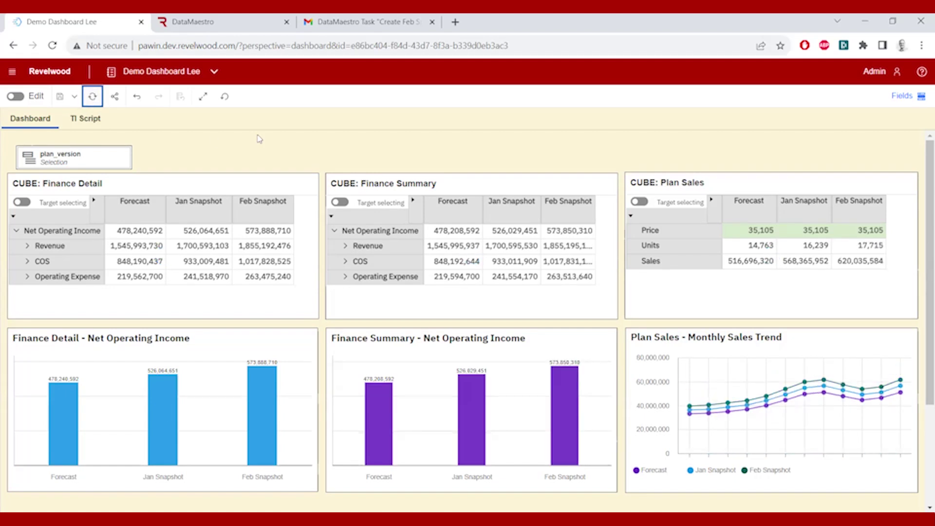
double_click(594, 214)
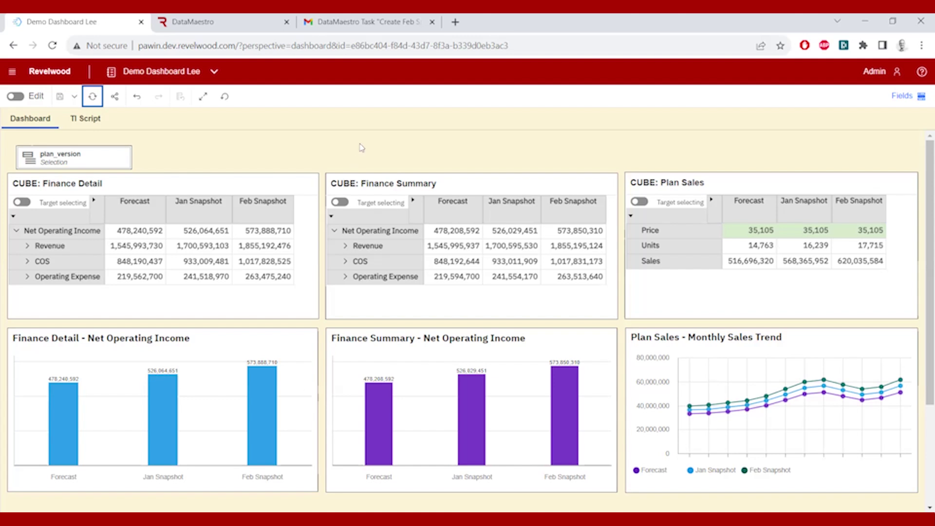
Switch back to DataMaestro and create a new package named "Feb snapshot"
left_click(239, 27)
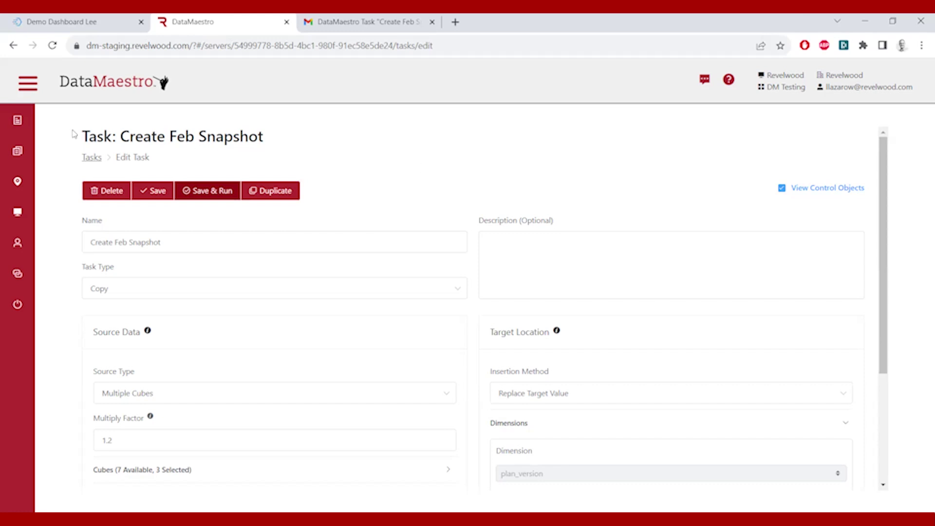
left_click(18, 154)
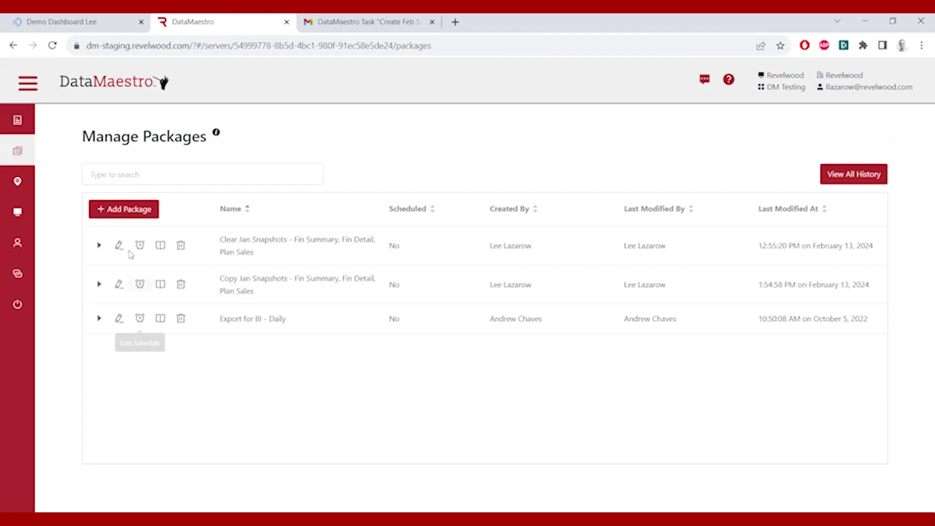
left_click(131, 209)
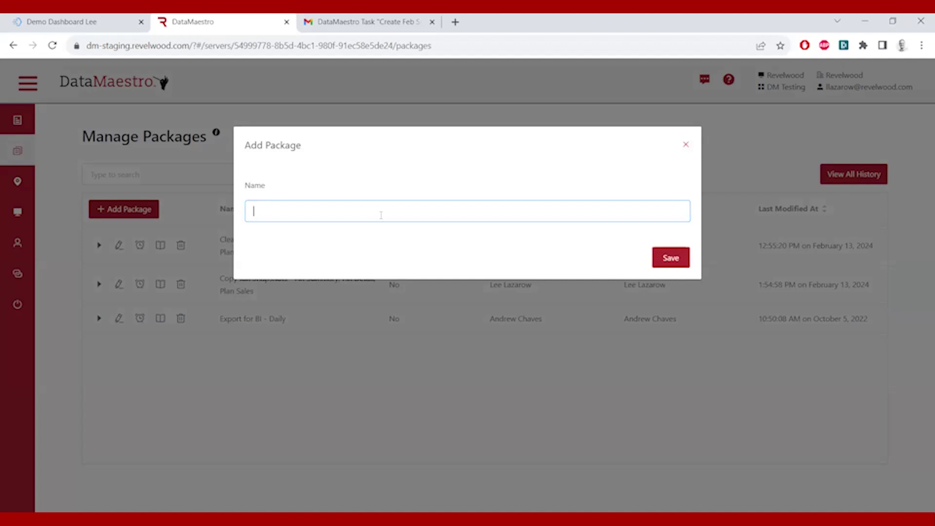
type("Feb snapshot")
left_click(663, 256)
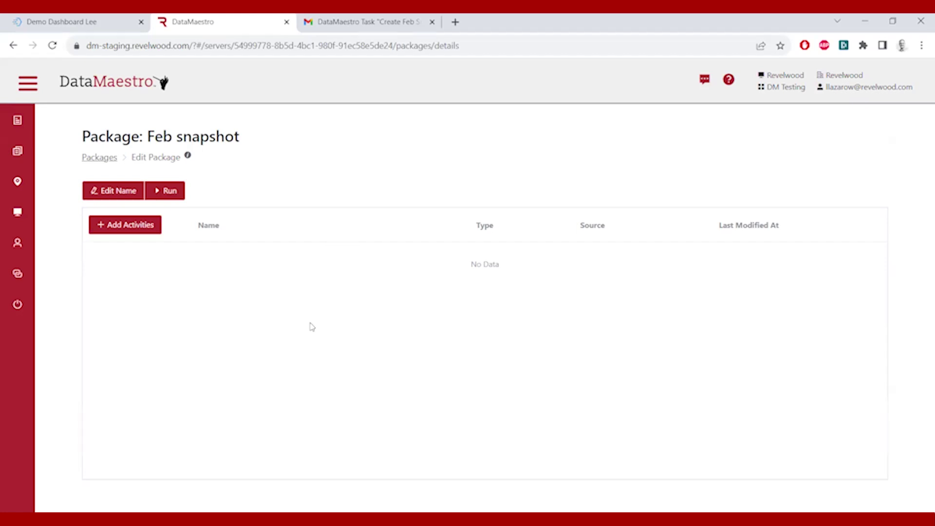
Add the DataMaestro task Create Feb Snapshot as an activity of the Feb snapshot package
left_click(136, 225)
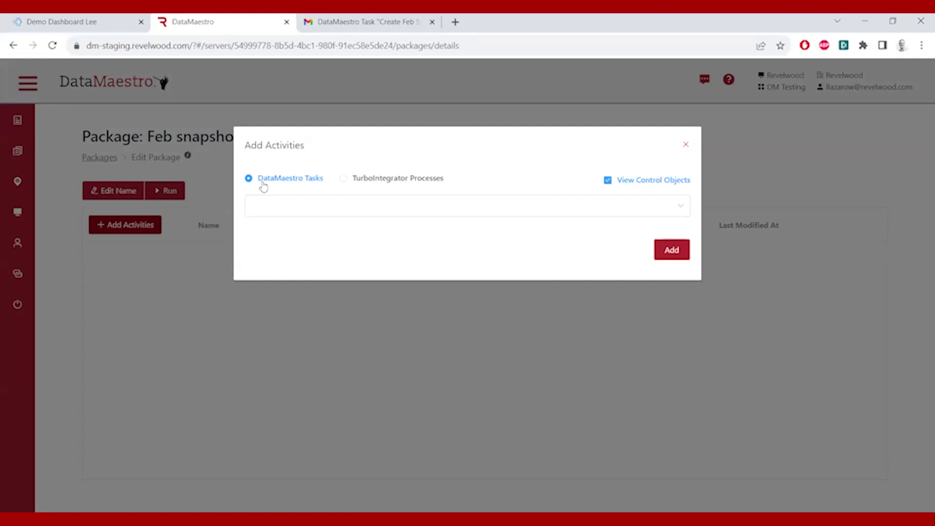
left_click(681, 207)
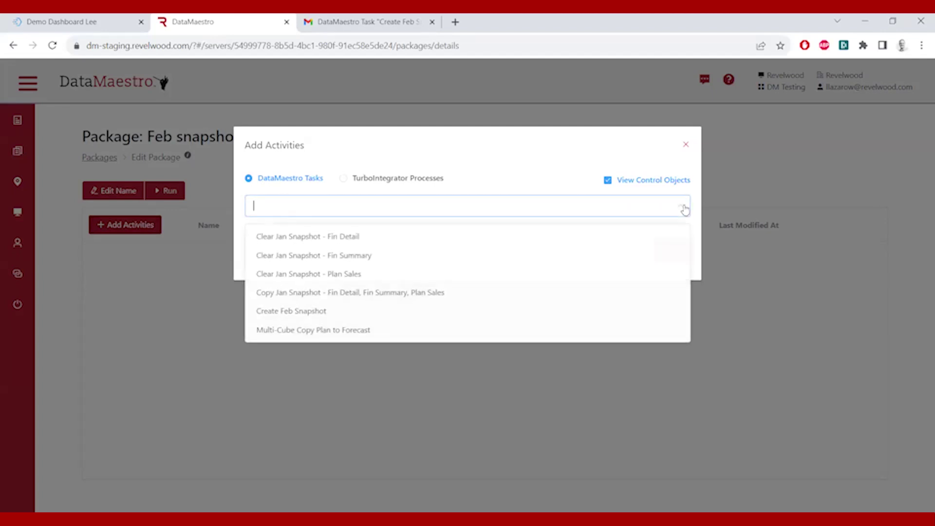
left_click(305, 314)
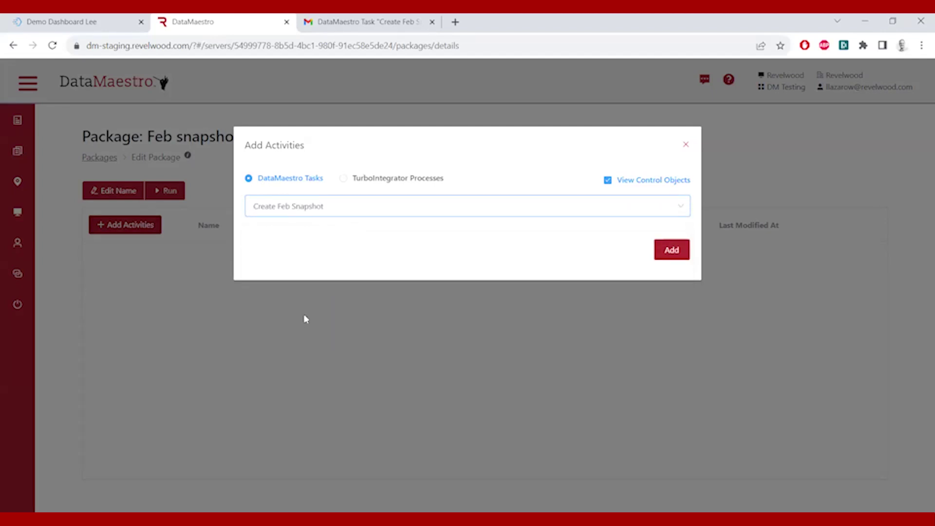
left_click(671, 250)
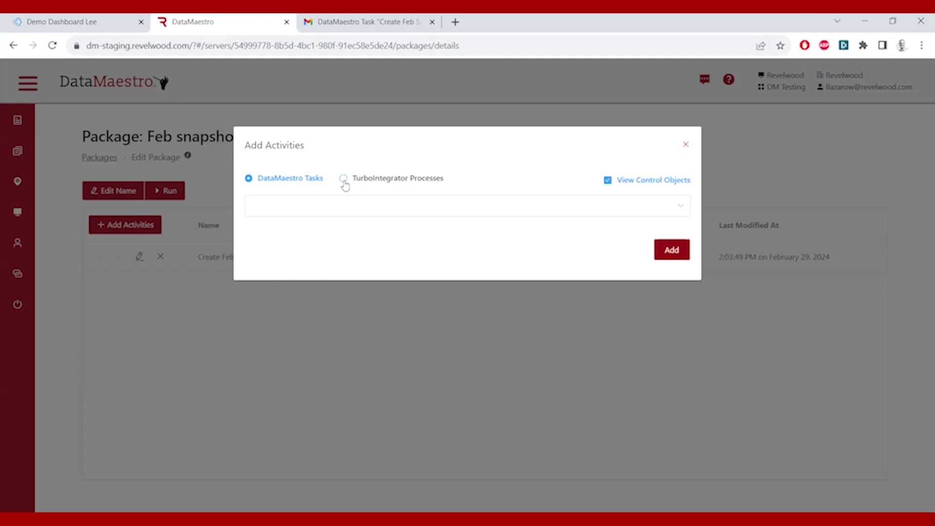
left_click(344, 179)
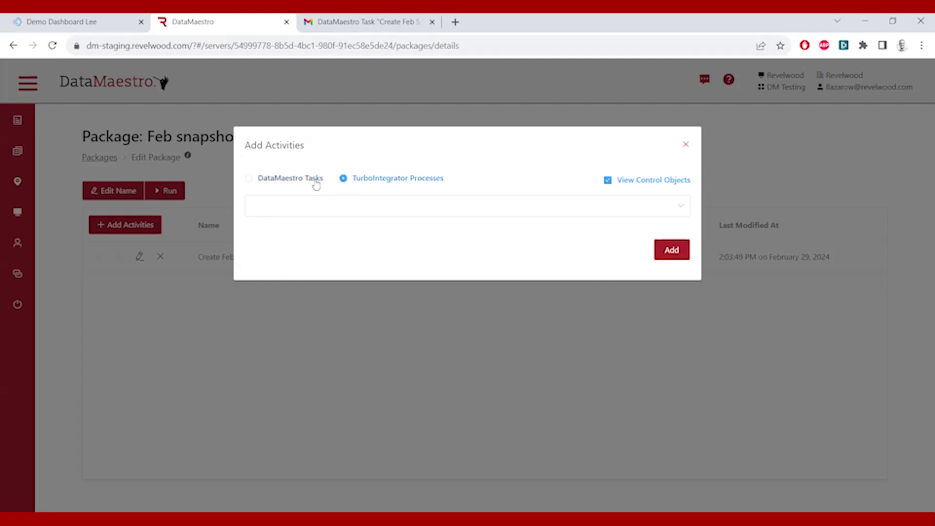
left_click(680, 210)
scroll(481, 274, "down", 3)
scroll(482, 275, "down", 5)
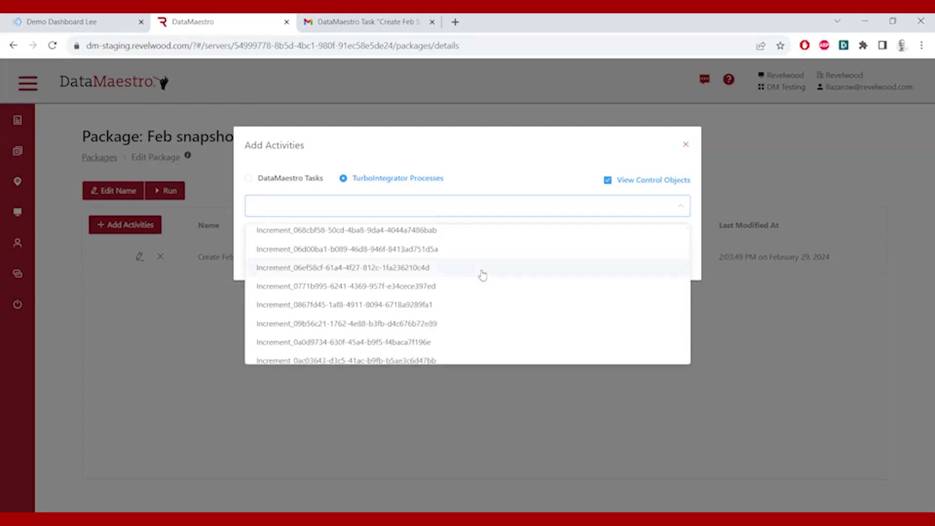
left_click(331, 305)
left_click(672, 250)
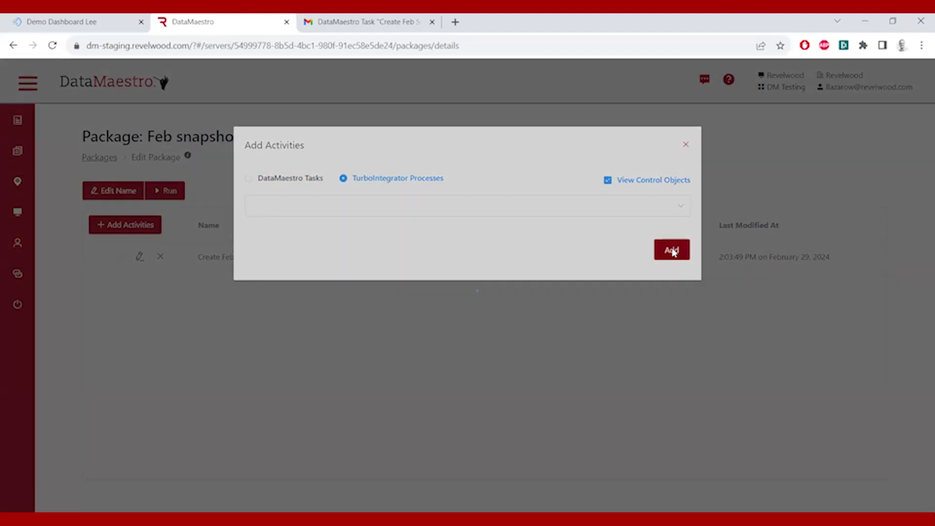
left_click(685, 145)
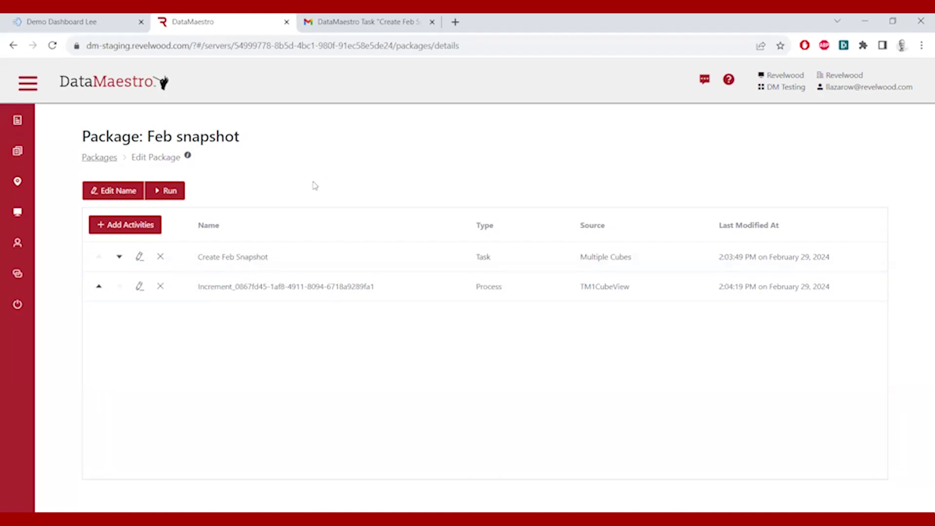
Examine the Feb snapshot package's schedule options for start date and frequency, then return to the package list without changing them
left_click(103, 158)
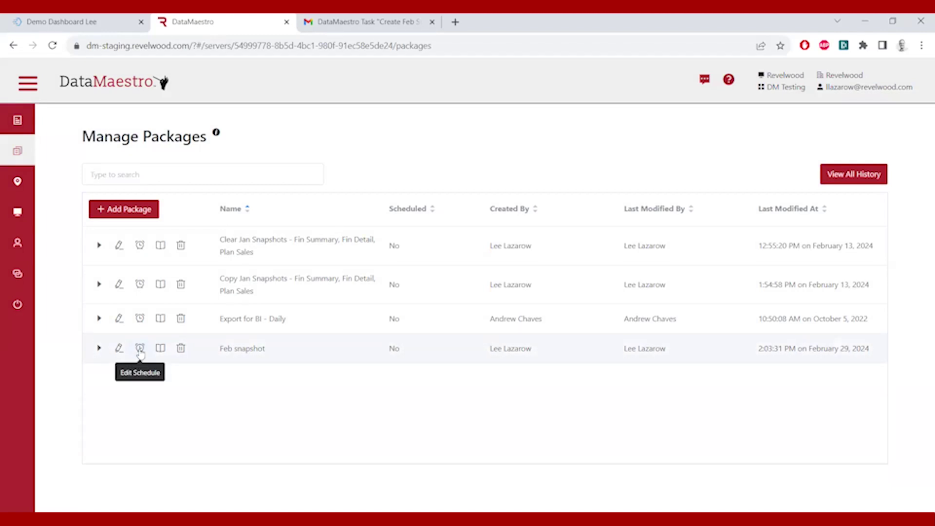
left_click(140, 348)
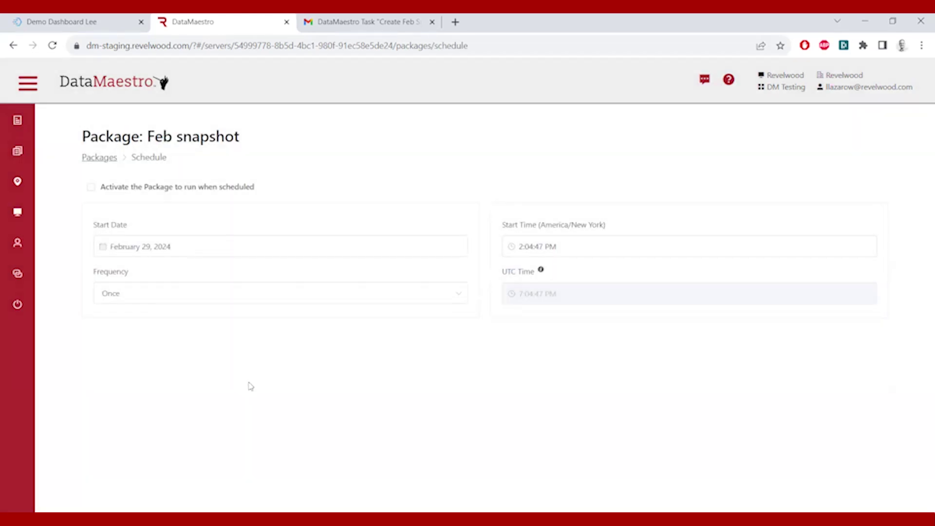
left_click(191, 249)
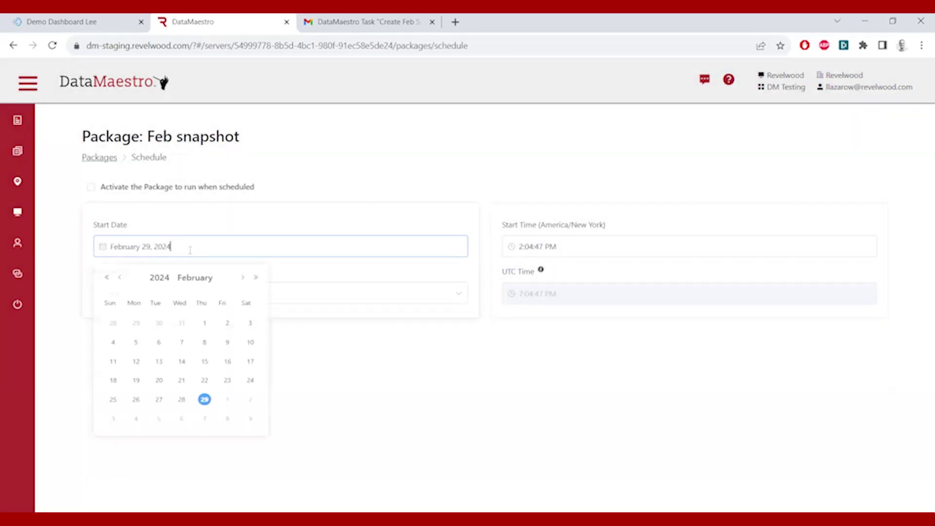
left_click(307, 393)
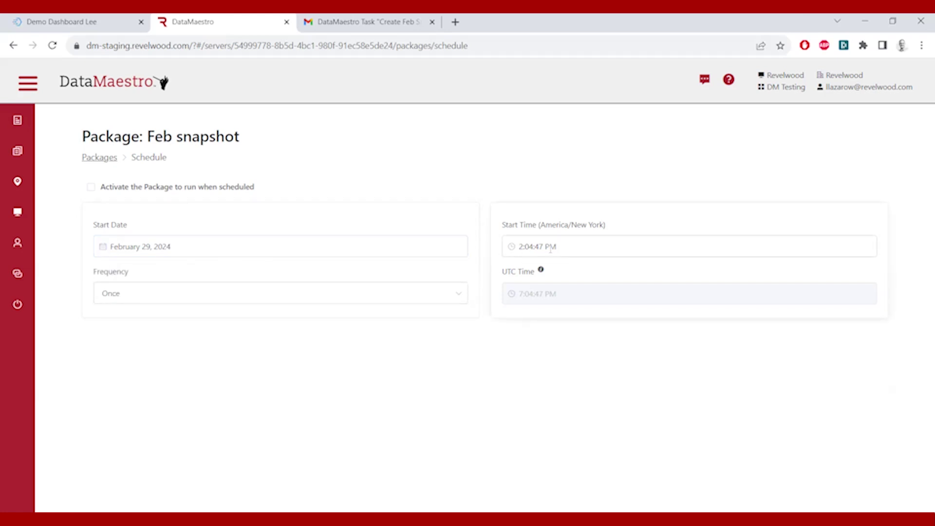
left_click(460, 296)
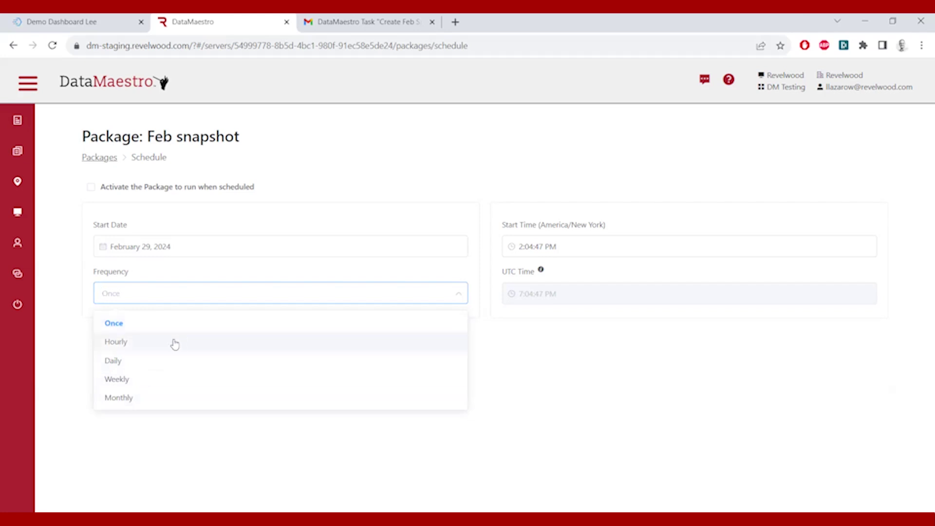
left_click(546, 399)
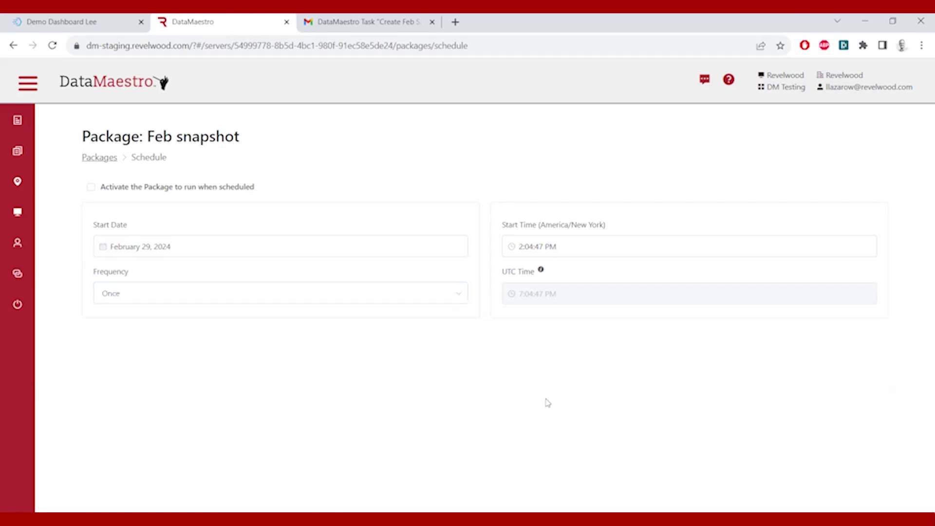
left_click(104, 159)
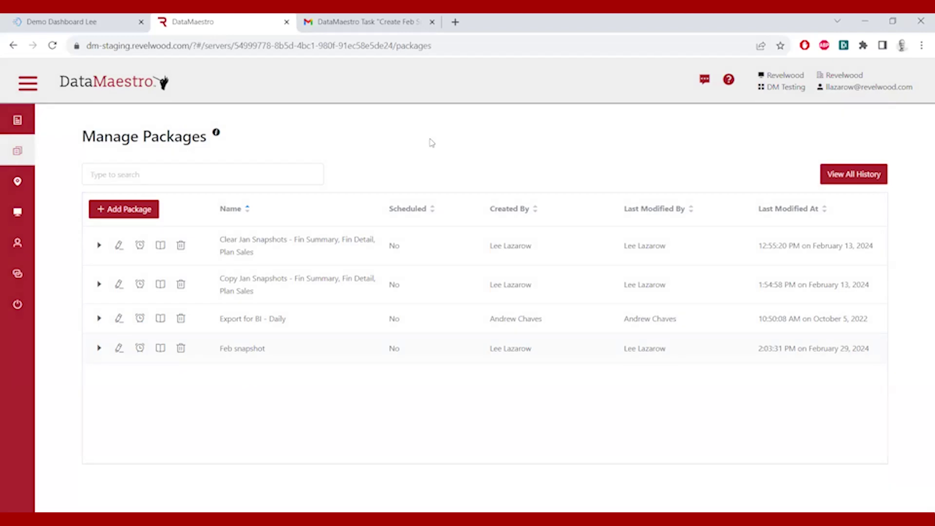